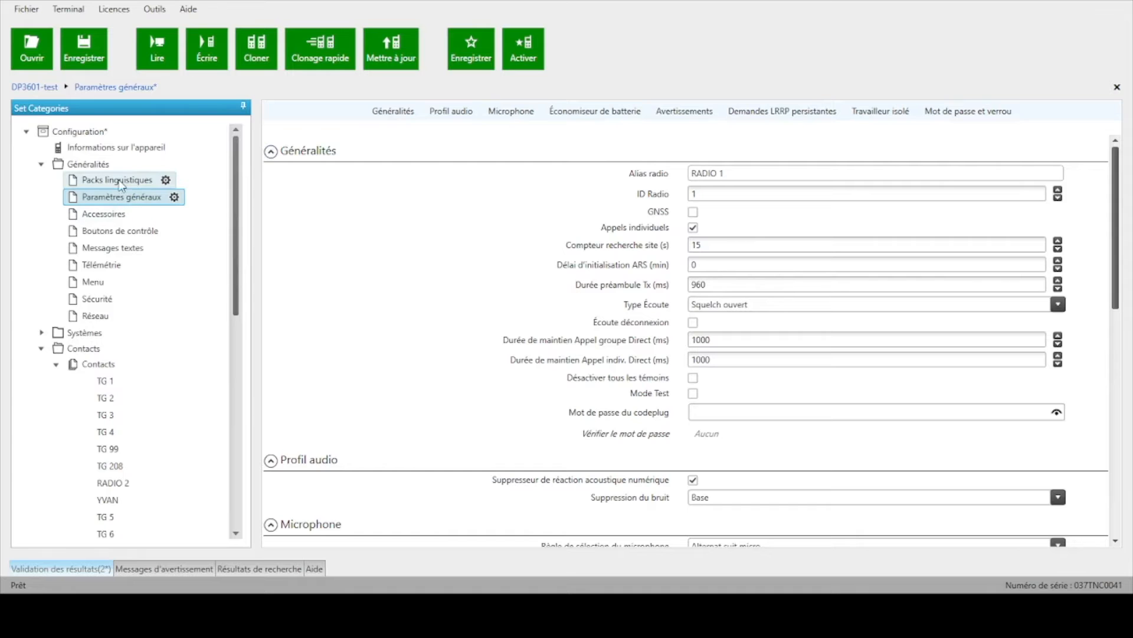
scroll(135, 300, "down", 7)
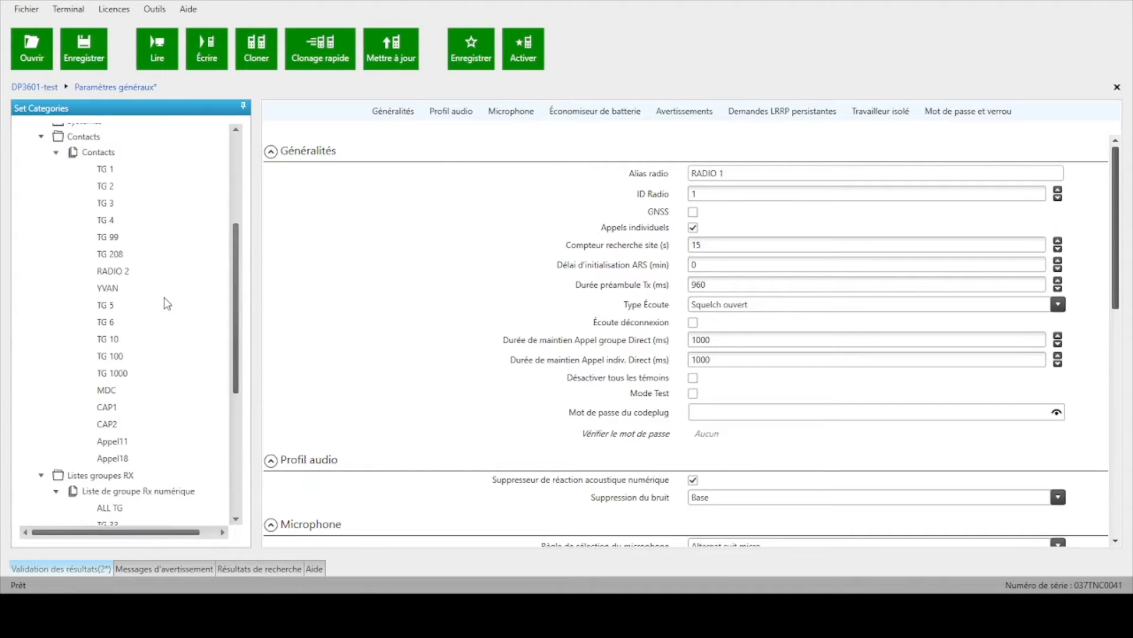
scroll(165, 295, "up", 8)
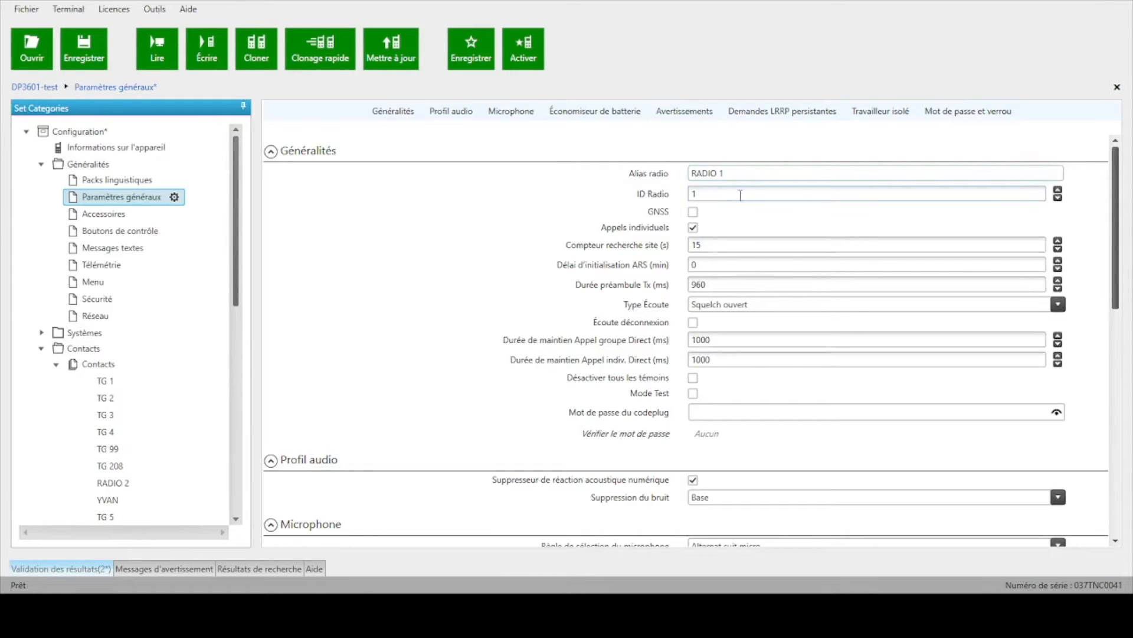
scroll(329, 282, "down", 2)
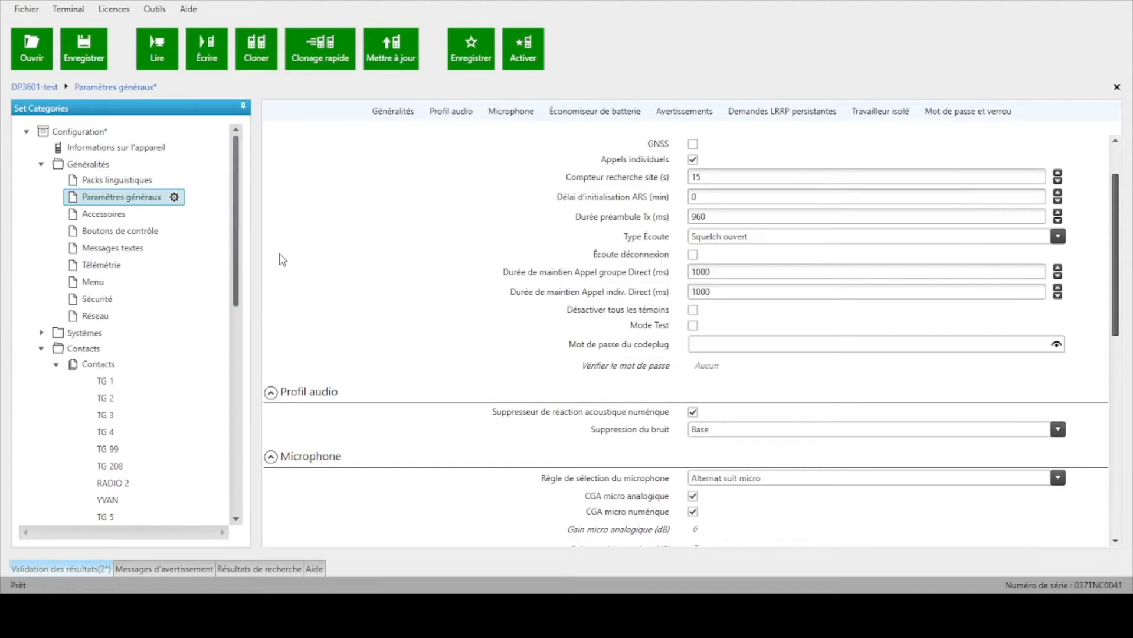
Step: Add a new contact to the contacts list and give it a digital group call entry
scroll(151, 281, "down", 3)
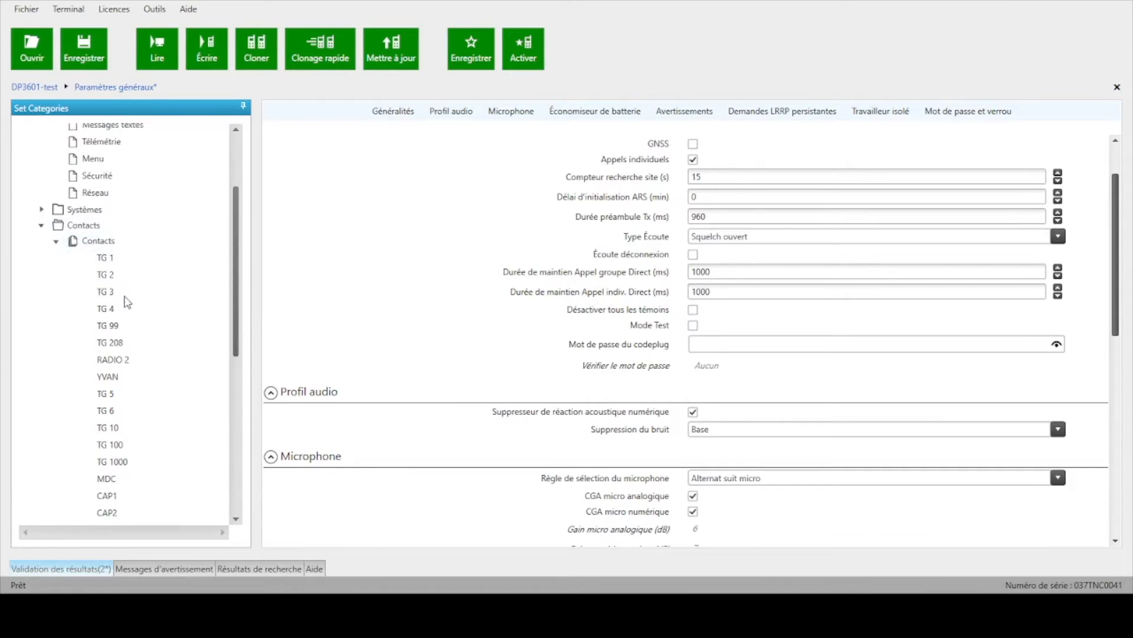
left_click(86, 247)
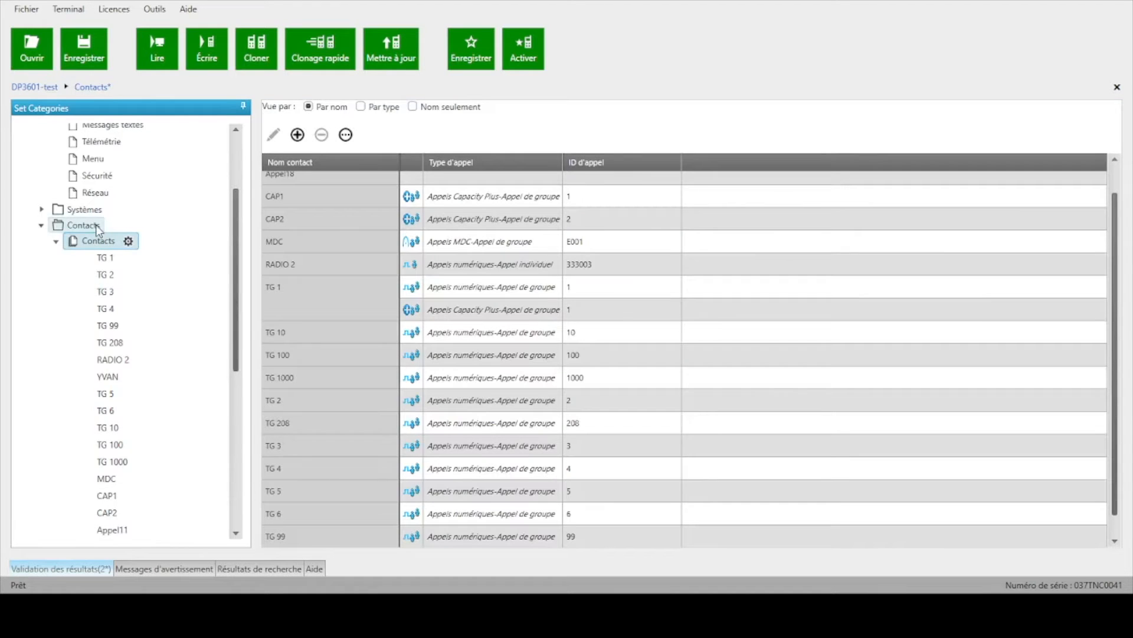
left_click(298, 136)
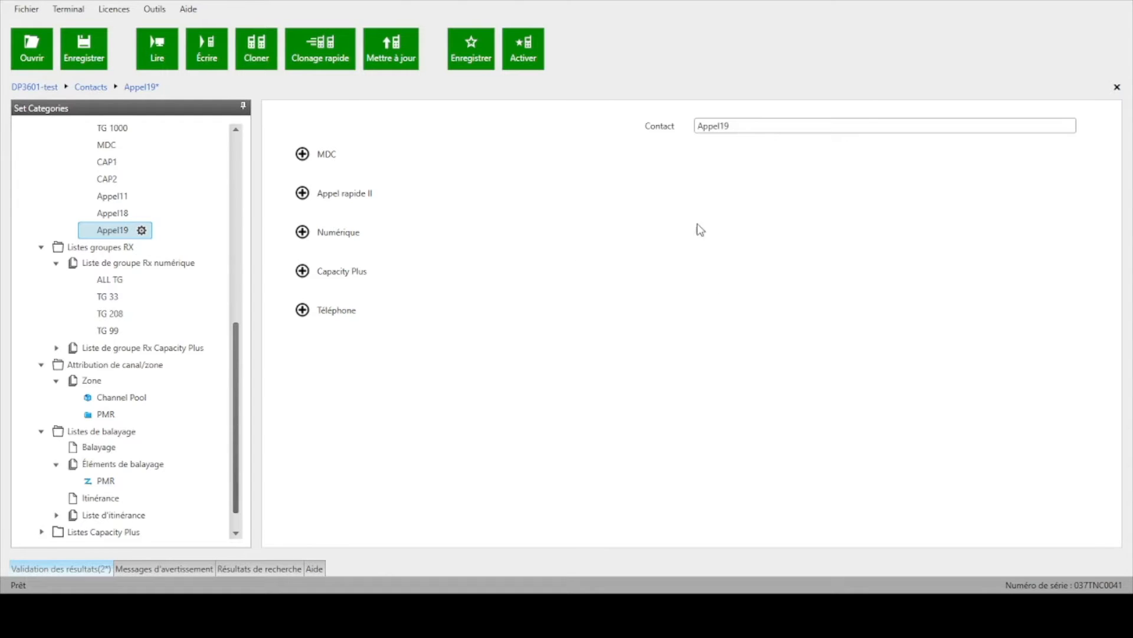
left_click(567, 311)
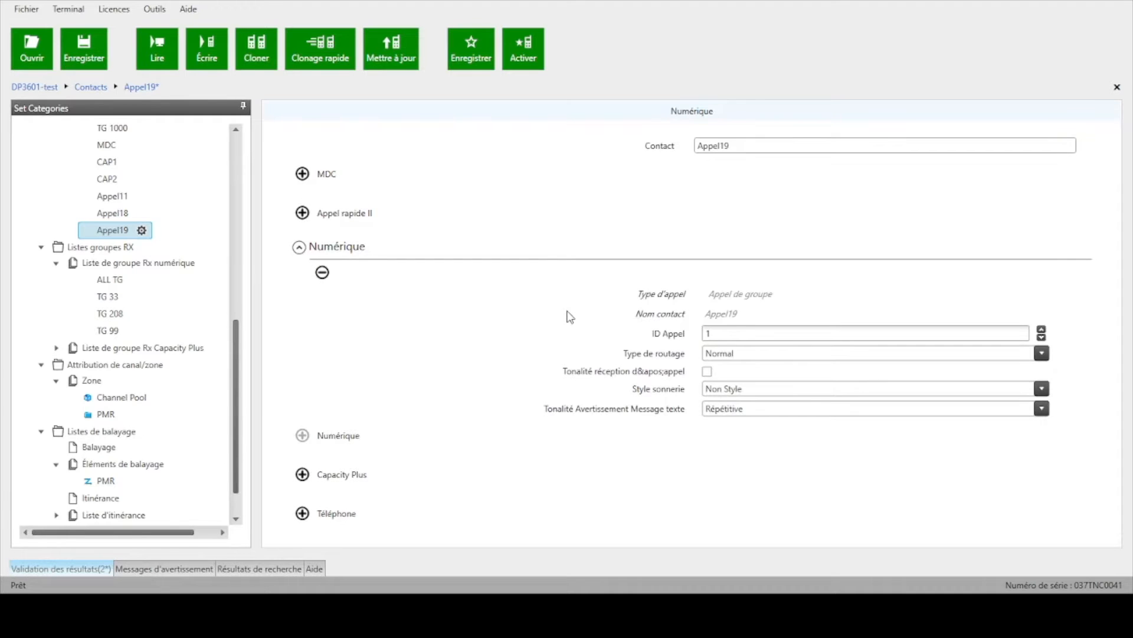
Step: Name the new group call contact "TG 33" and set its call ID to 33
double_click(733, 146)
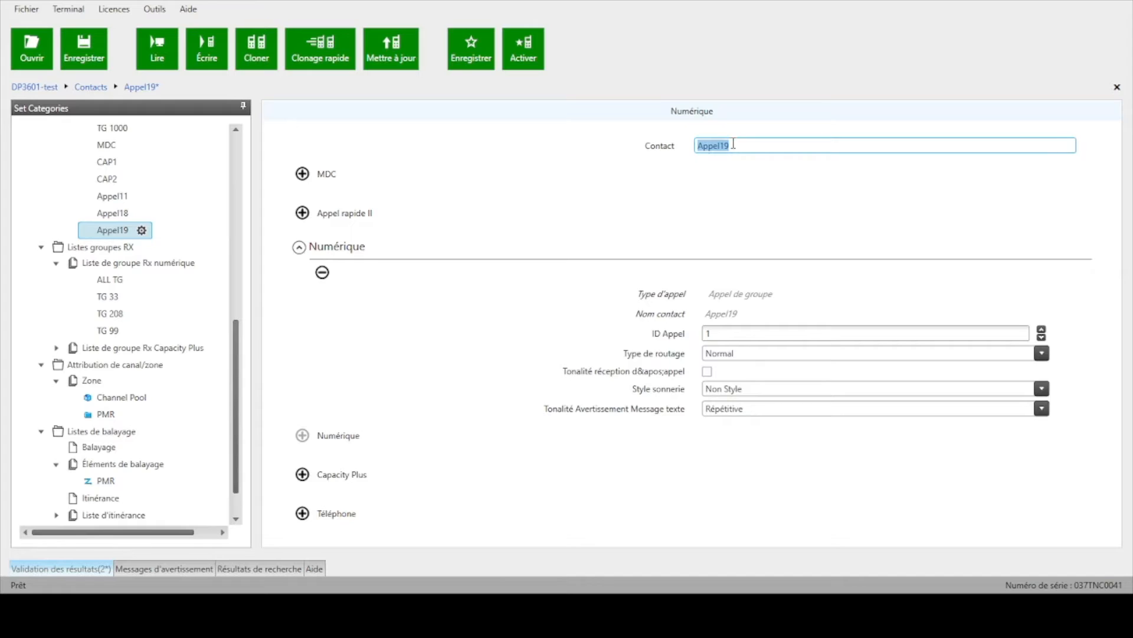
type("TG 33")
left_click(705, 333)
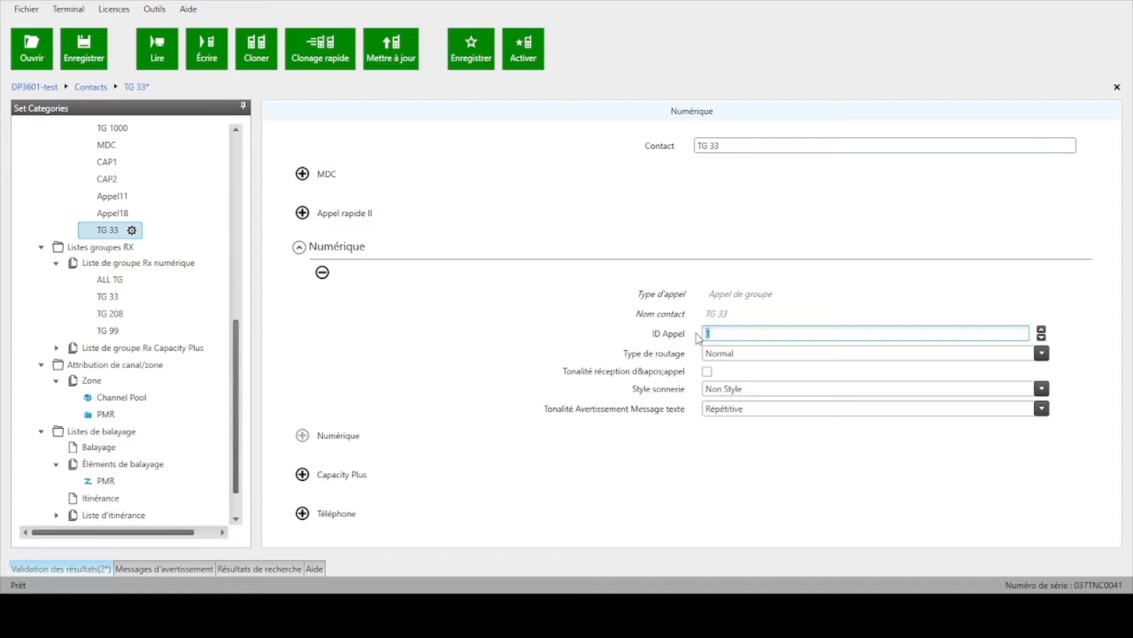
type("33")
Step: Add another contact to the contacts list, with a digital individual call entry
scroll(192, 325, "down", 1)
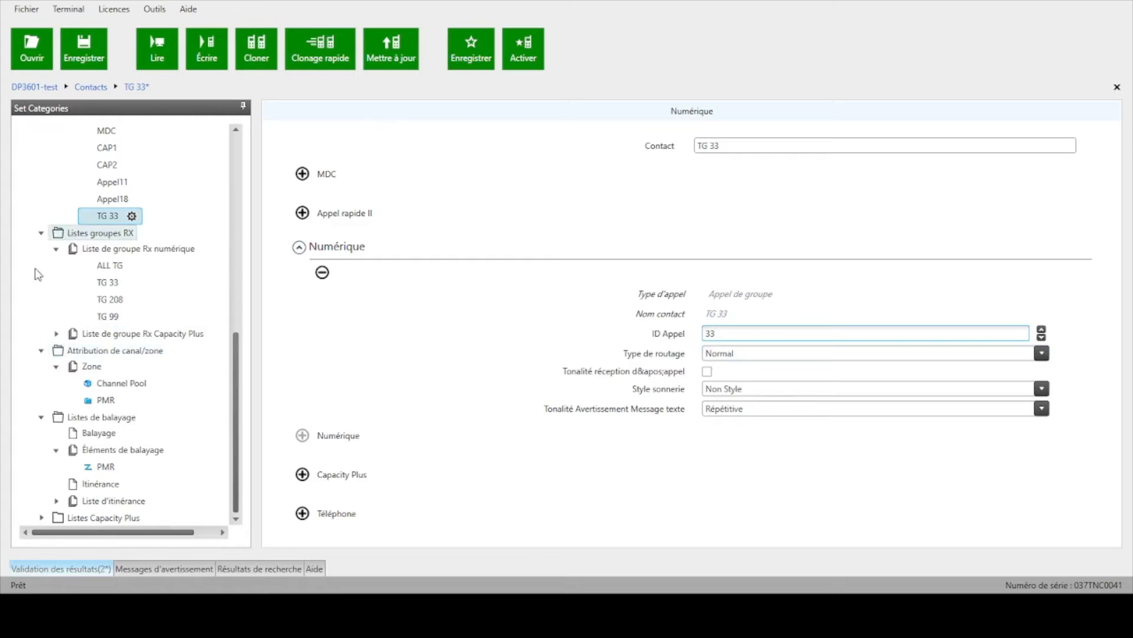
left_click(154, 253)
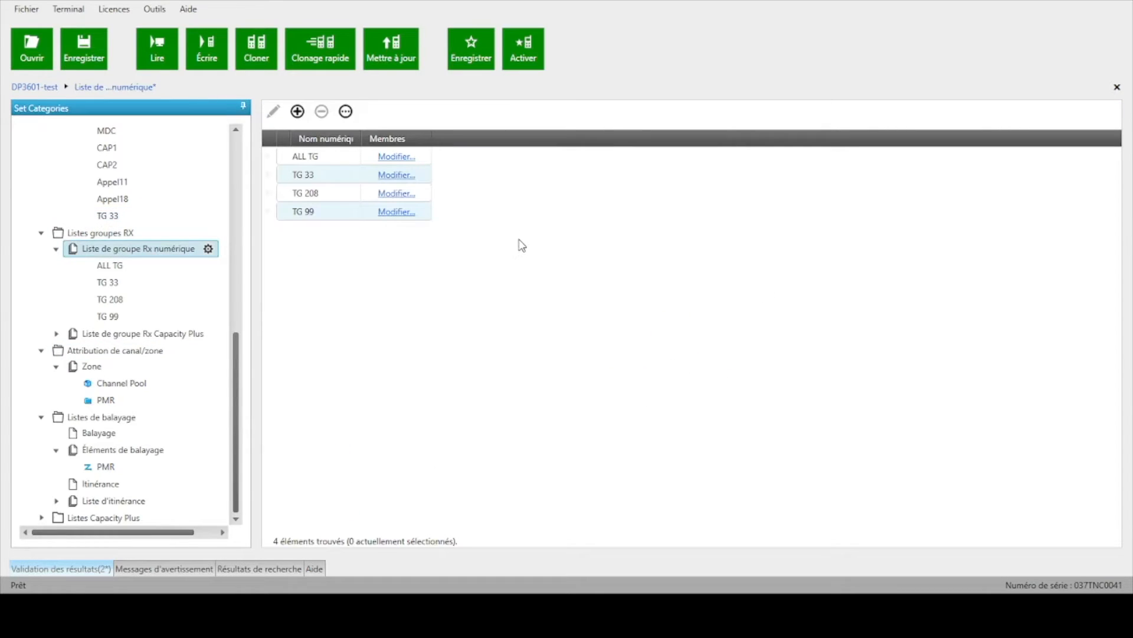
scroll(153, 211, "up", 2)
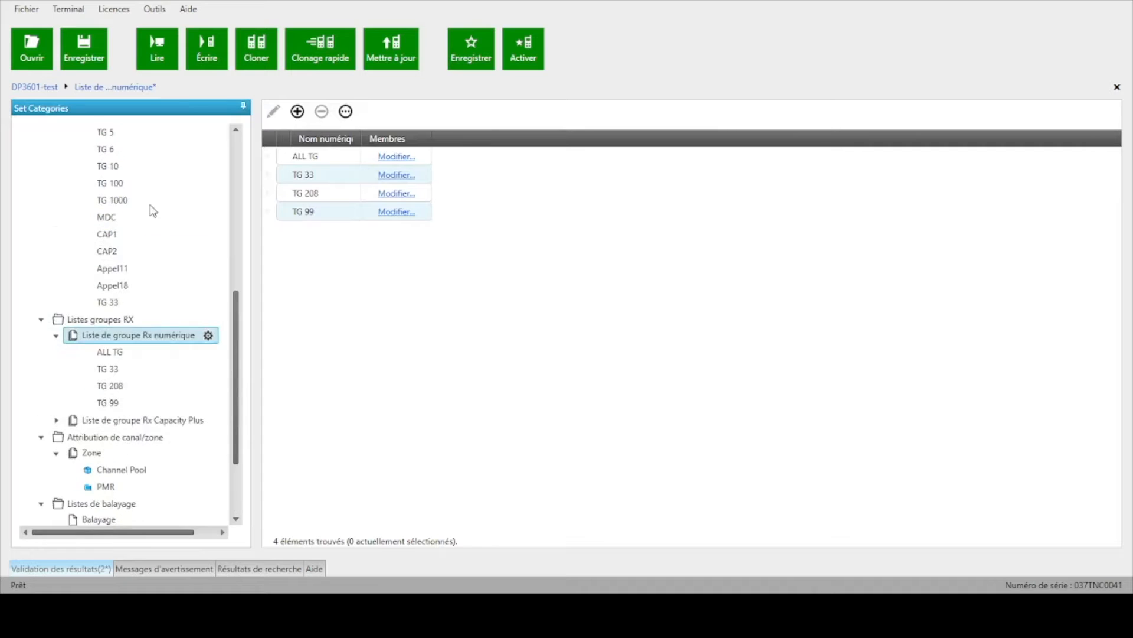
scroll(153, 210, "up", 5)
left_click(111, 197)
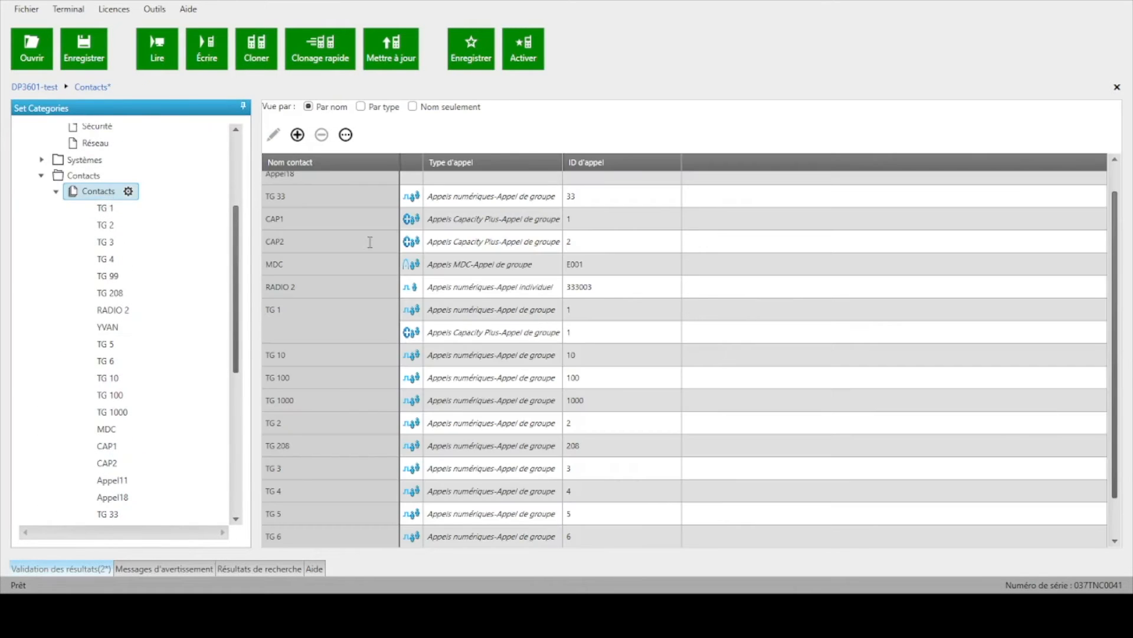
left_click(301, 137)
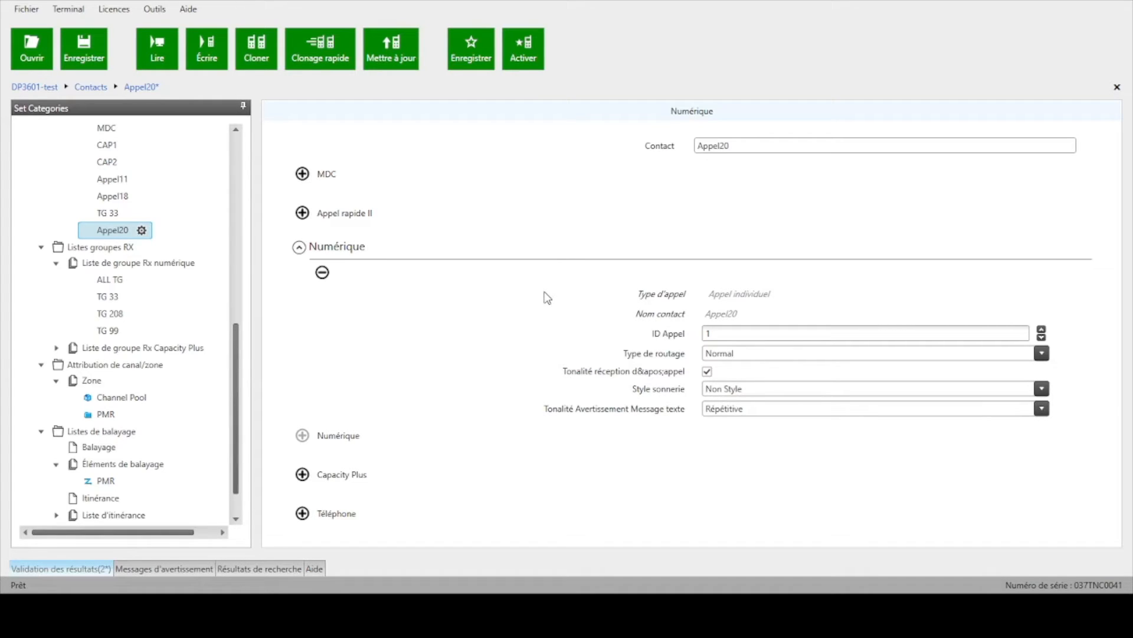
Step: Name the individual call contact "radio2" and set its call ID to 000002
double_click(742, 145)
type("radio2")
double_click(755, 144)
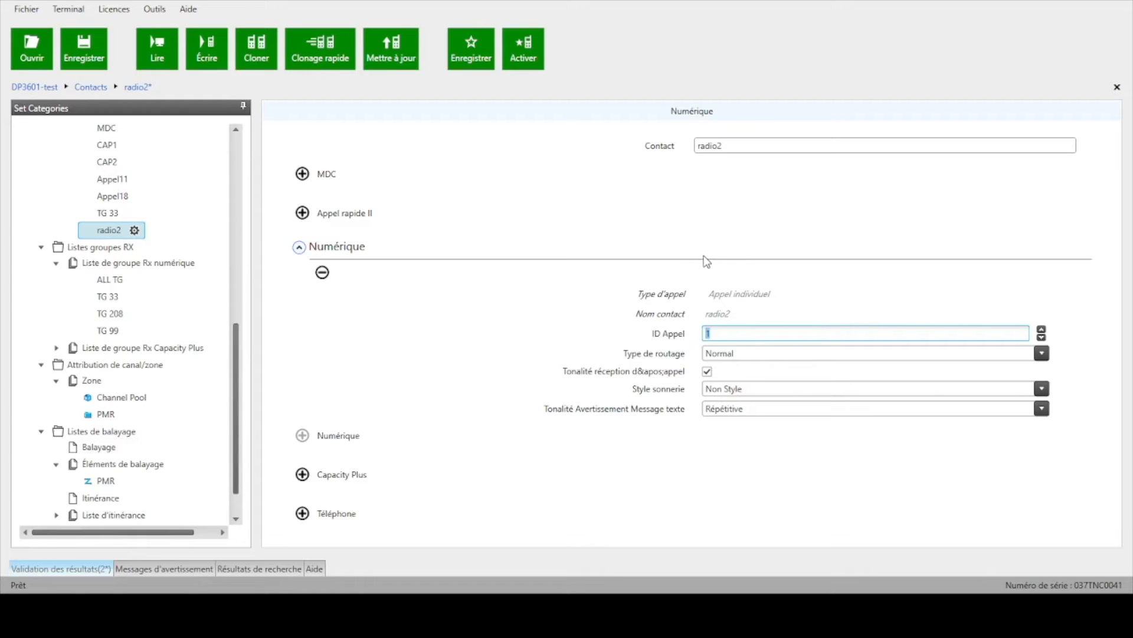
type("000002")
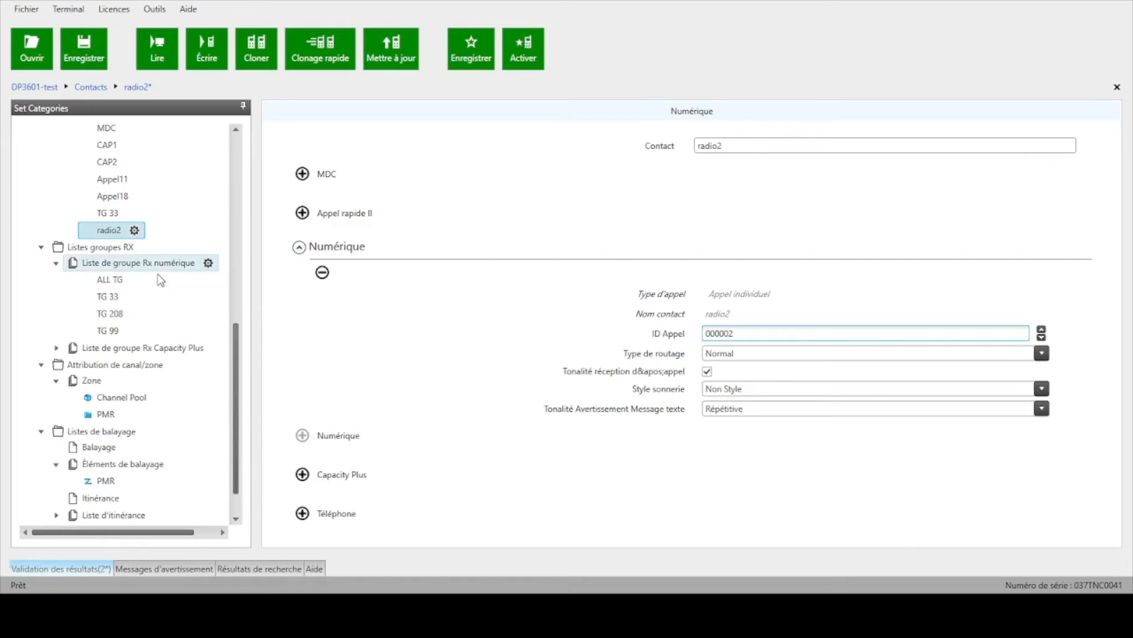
Step: Add the TG 33 contact to the members of the TG 33 digital Rx group list
left_click(114, 266)
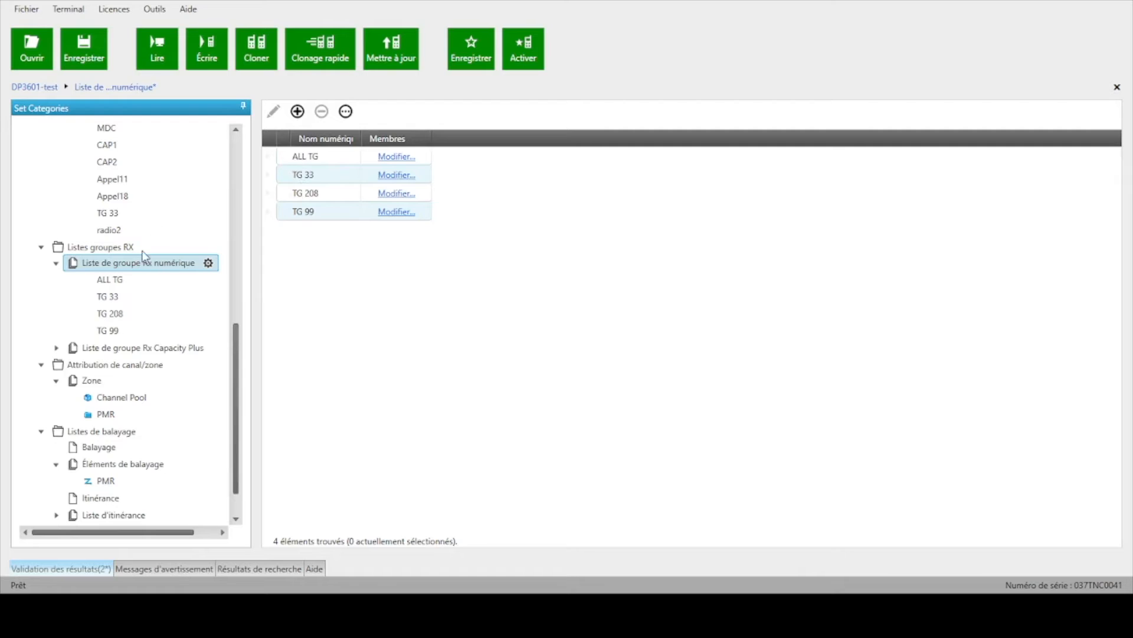
left_click(389, 175)
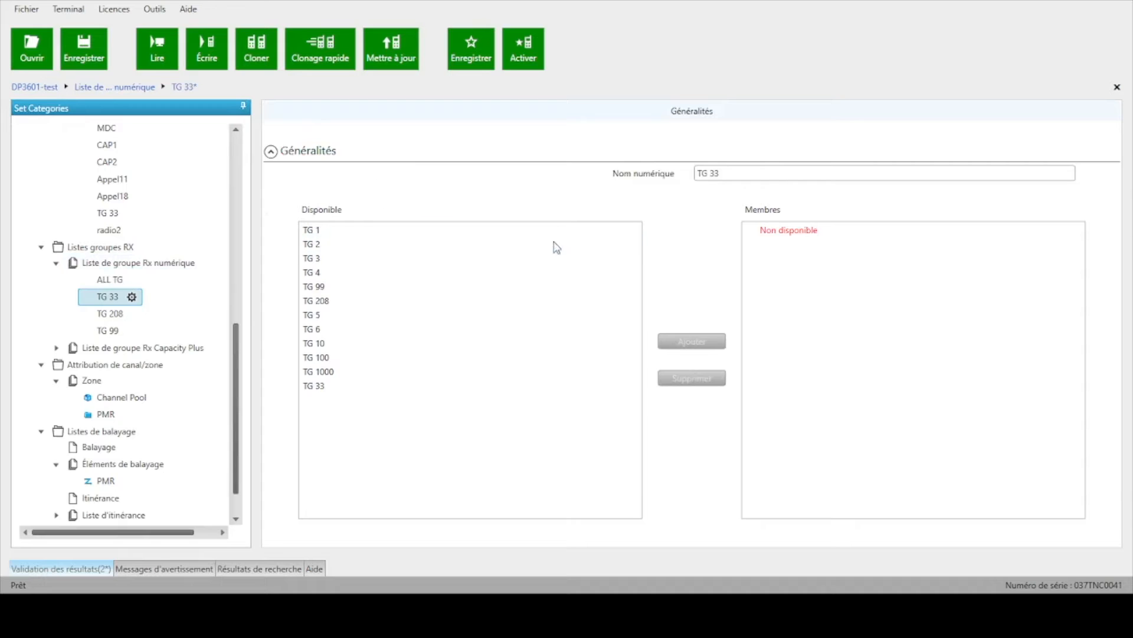
left_click(721, 173)
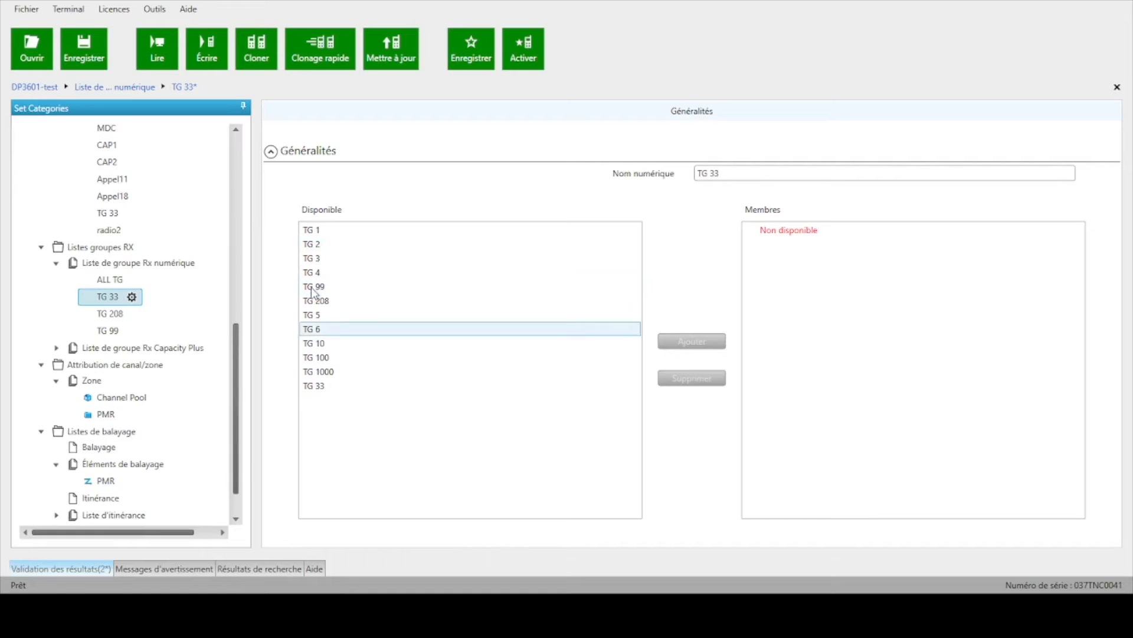
left_click(319, 388)
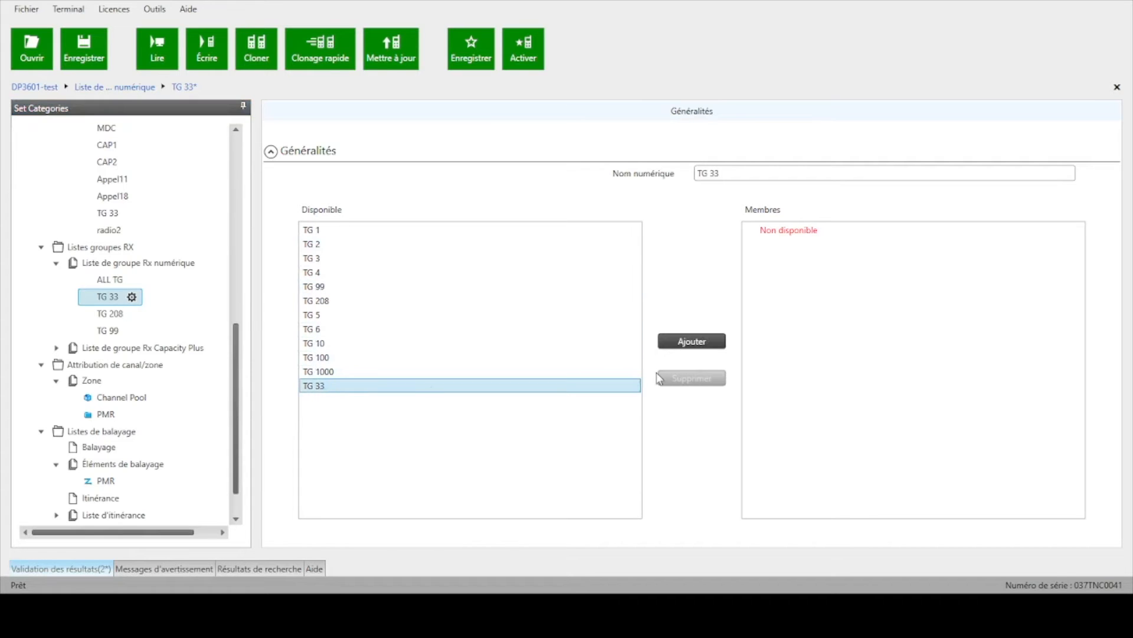
left_click(705, 342)
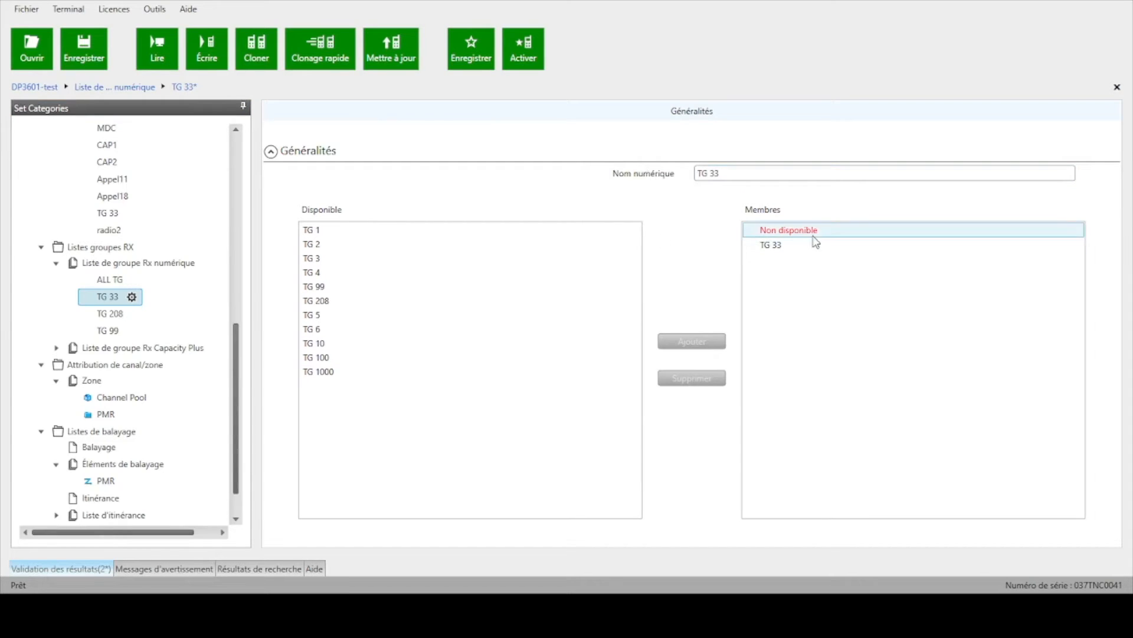
left_click(774, 246)
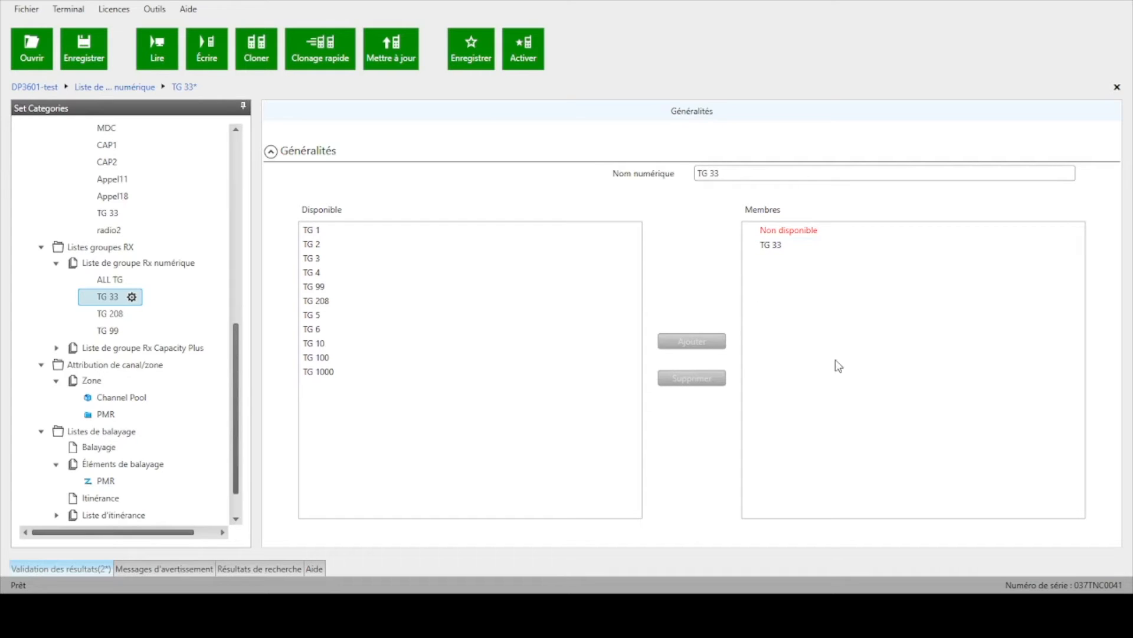
left_click(834, 251)
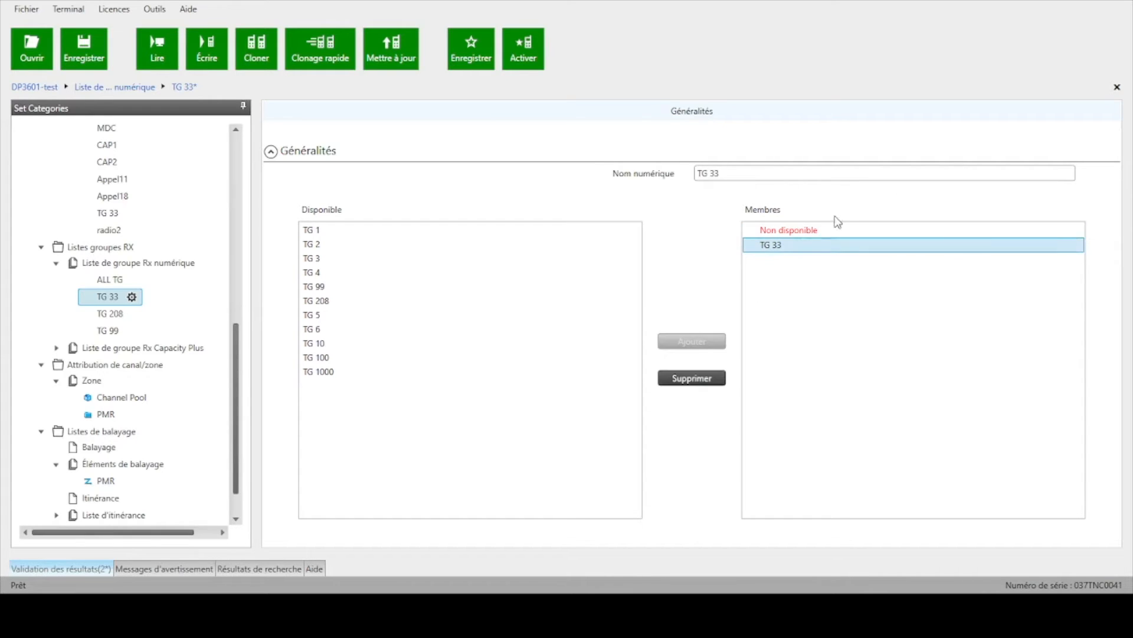
Step: Create a new zone in the channel/zone assignment and name it "DMR"
scroll(157, 384, "down", 1)
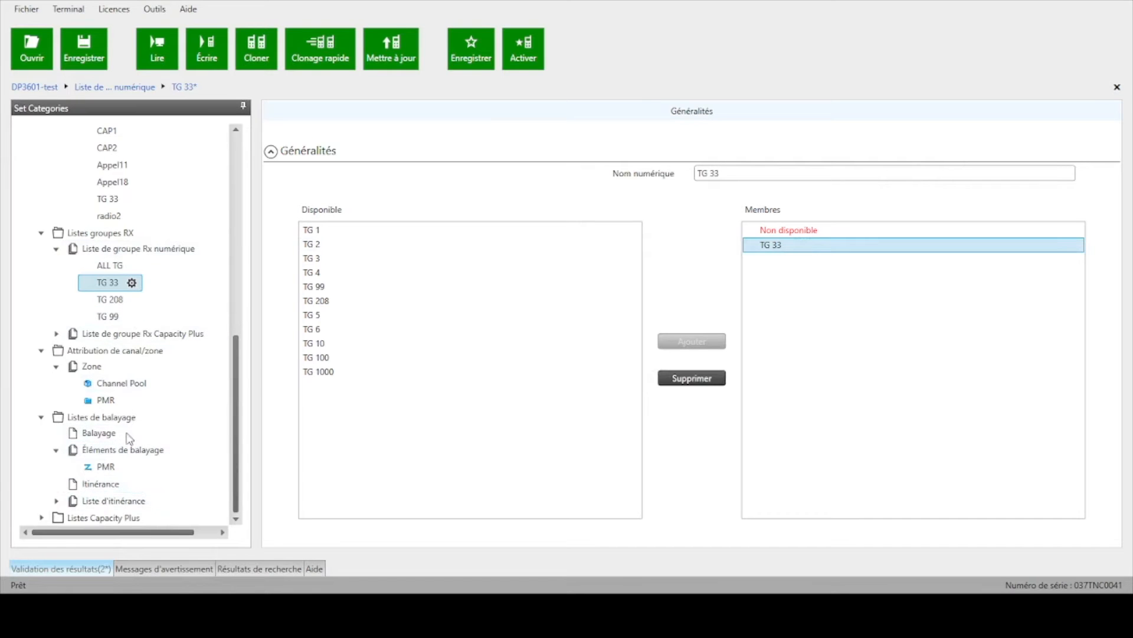
left_click(92, 368)
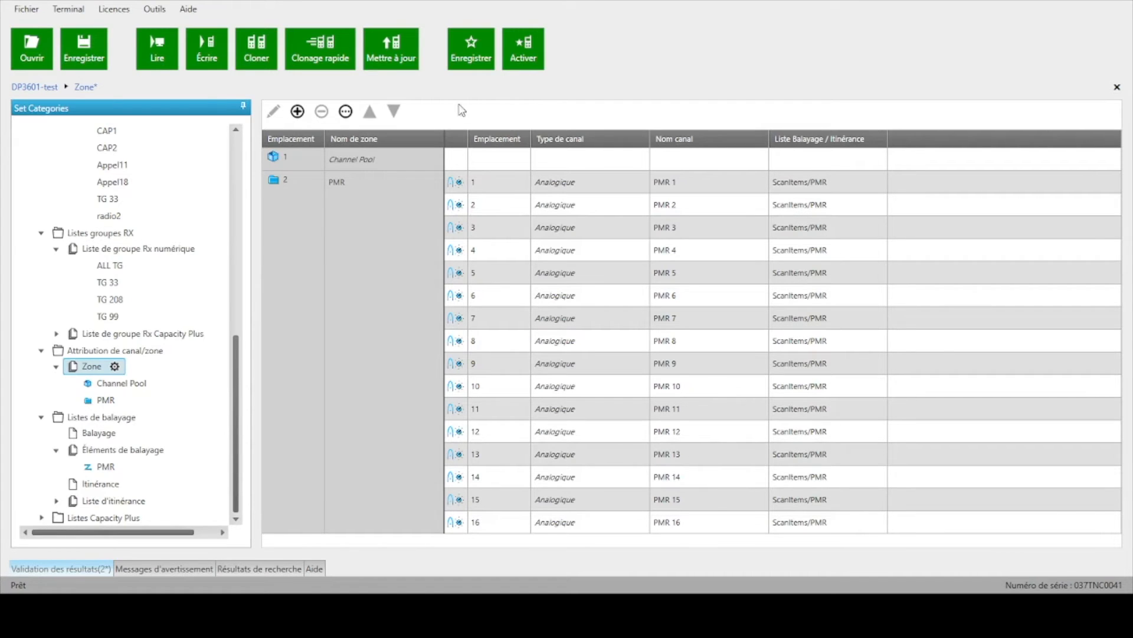
left_click(299, 113)
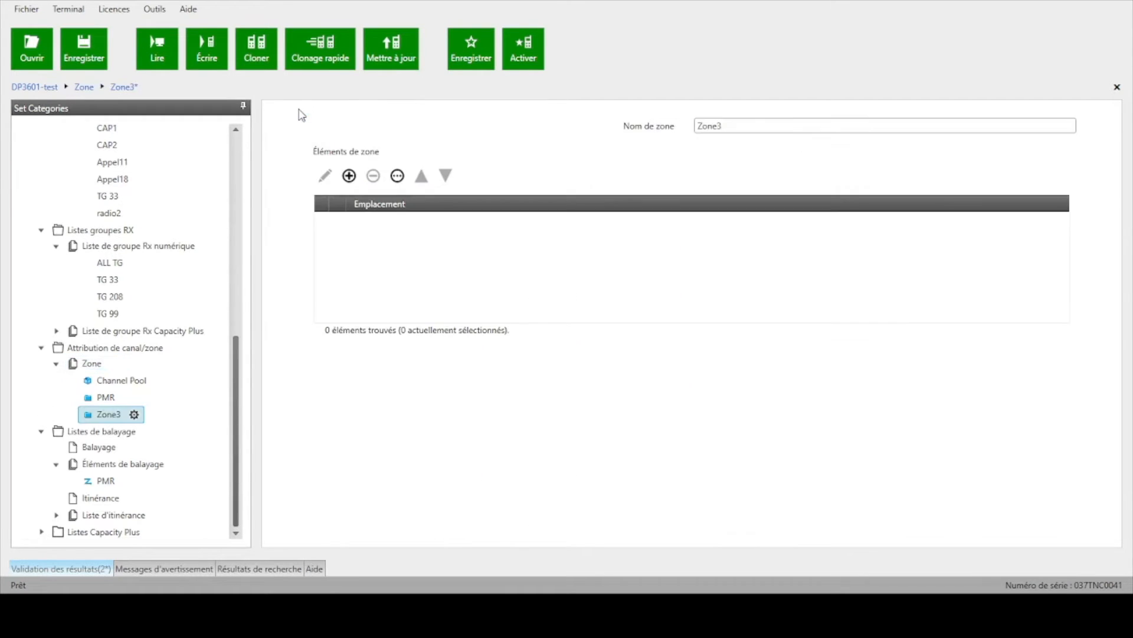
double_click(726, 126)
type(">DM>")
key("BackSpace")
key("BackSpace")
key("BackSpace")
key("BackSpace")
type("DMR")
Step: Add a digital channel to the DMR zone and open its detailed settings
left_click(352, 174)
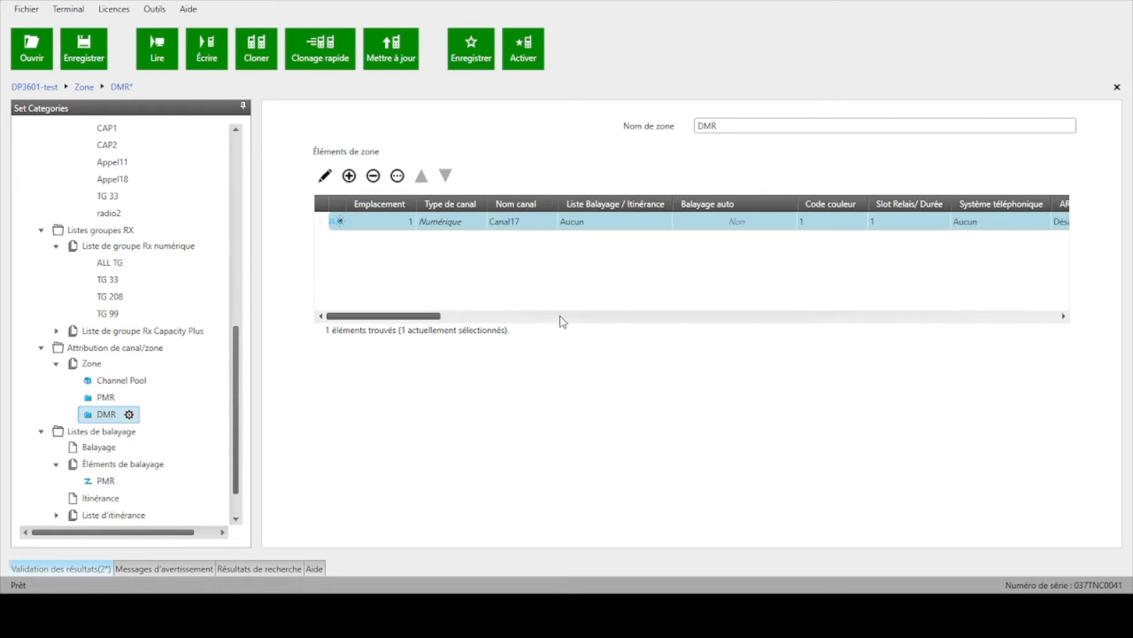
left_click(360, 227)
left_click(325, 176)
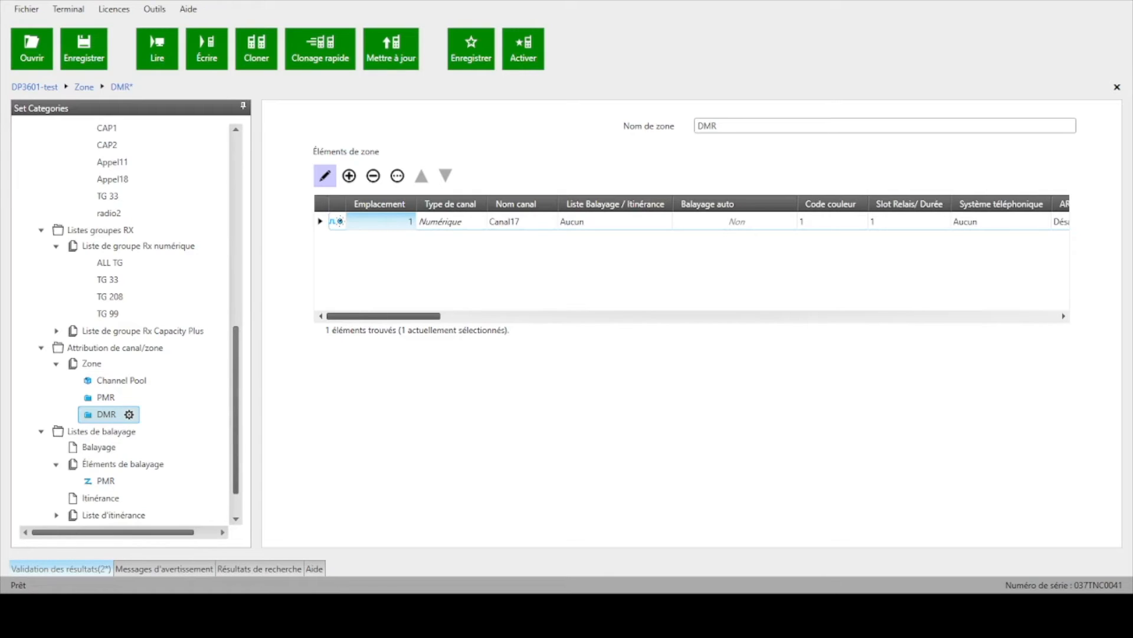
left_click(337, 222)
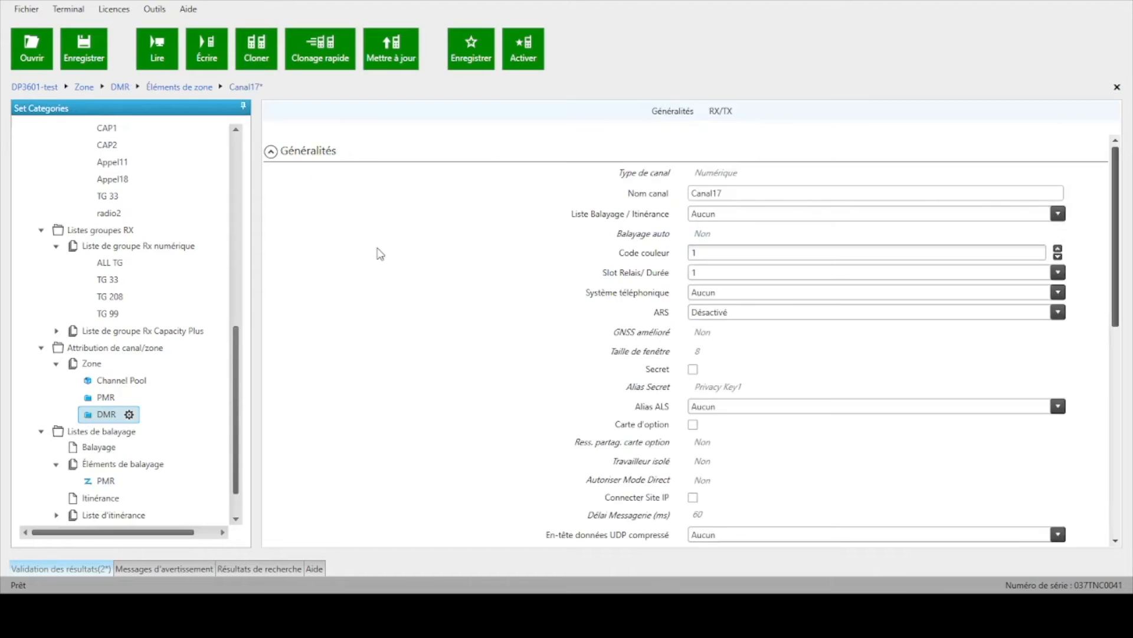
Step: Name the new channel "DMR 3-33" and set its color code to 3
left_click(733, 190)
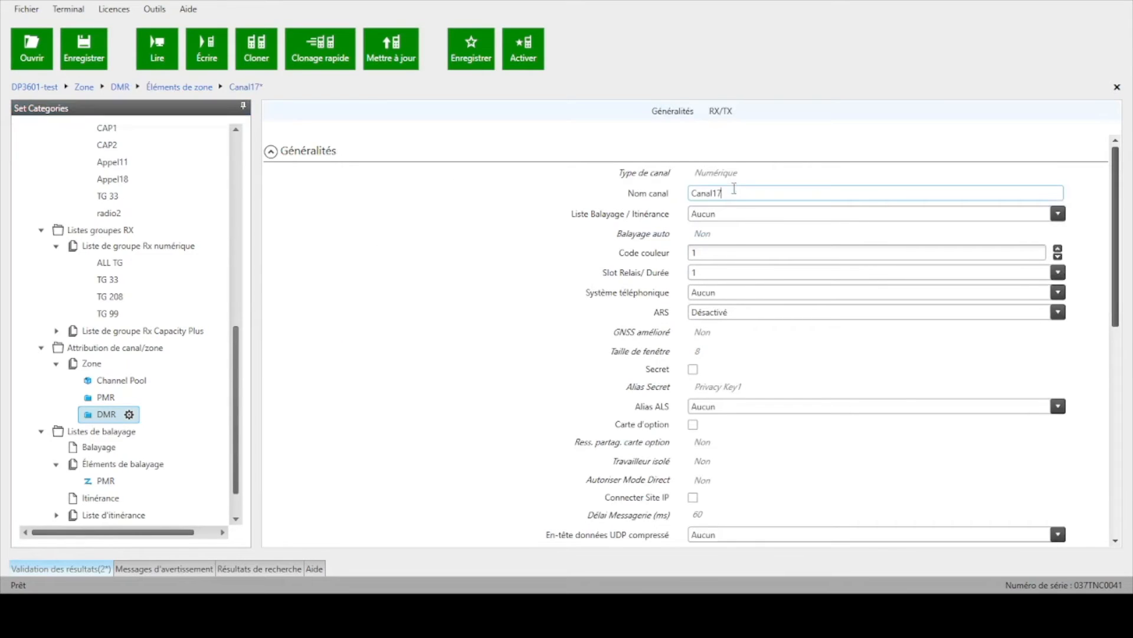
double_click(734, 190)
type("DMR 3-33")
left_click(707, 252)
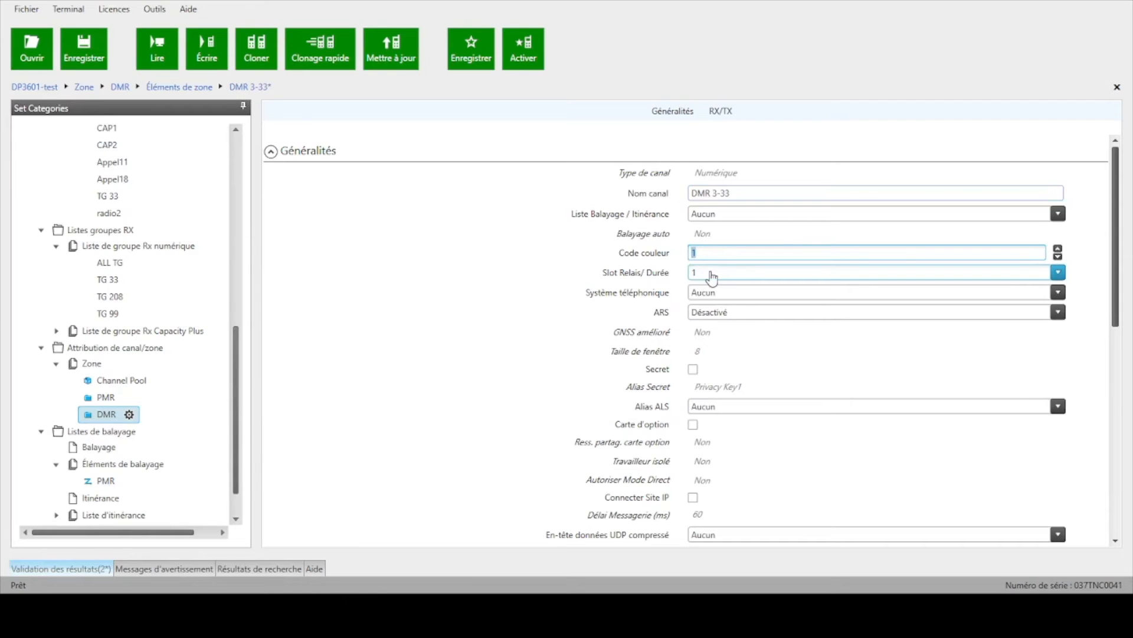
type("3")
Step: Set the RX frequency of channel DMR 3-33 to 446,031250 MHz
scroll(590, 342, "down", 3)
scroll(591, 342, "down", 6)
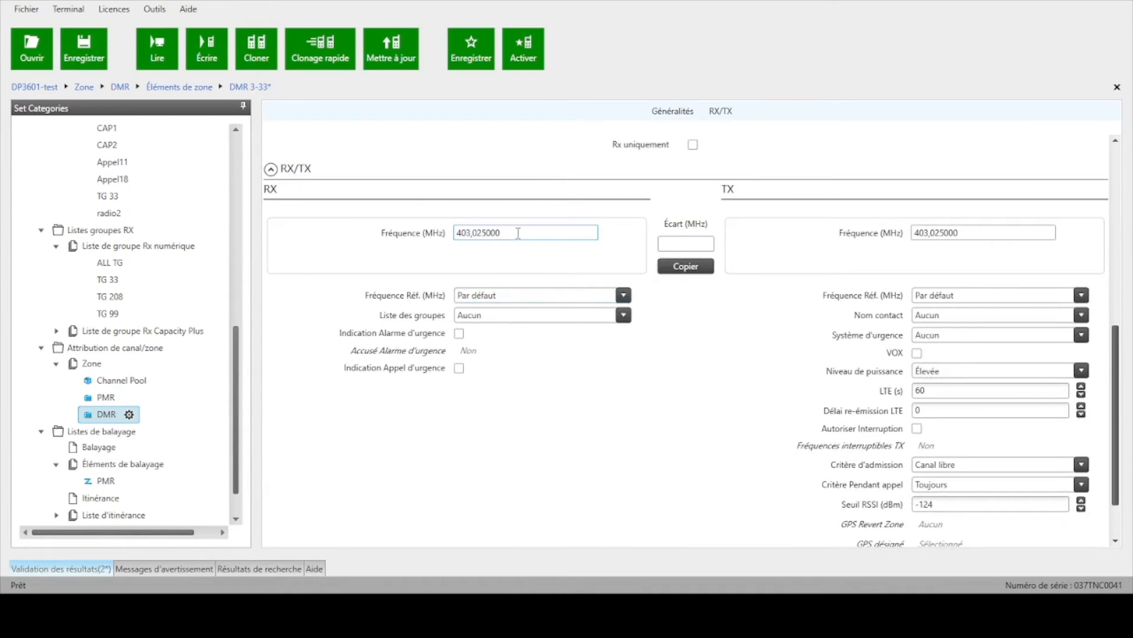
double_click(461, 232)
type("446,031250")
Step: Set the TX frequency of channel DMR 3-33 to 446,031250 MHz
double_click(975, 233)
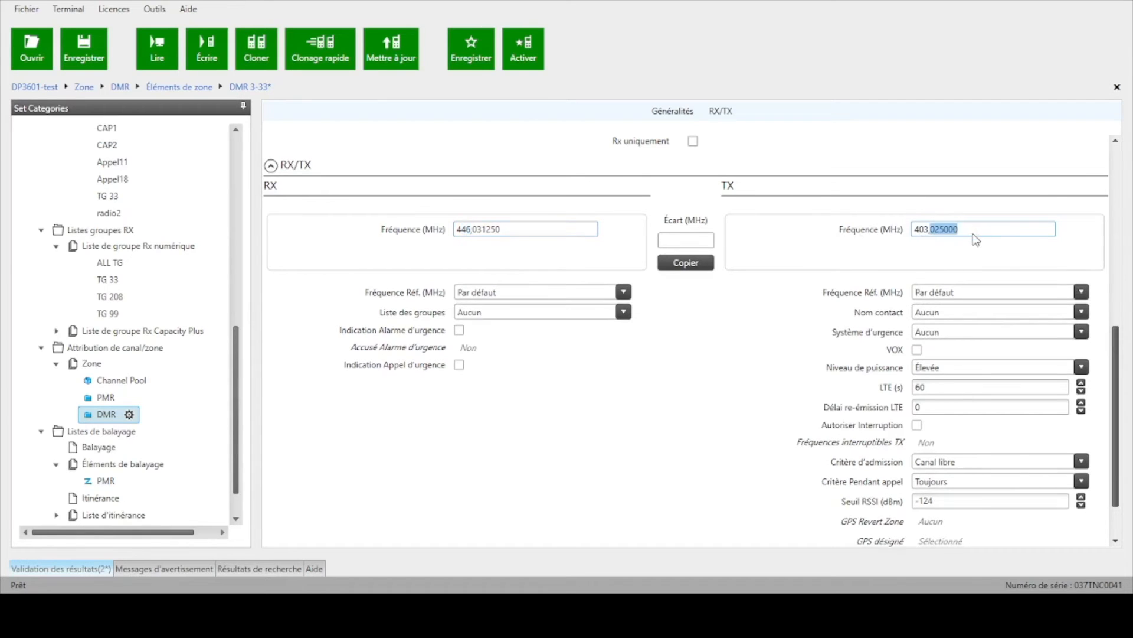
double_click(971, 230)
left_click(971, 230)
left_click_drag(971, 230, 901, 234)
type("446,031250")
Step: Assign the Rx group list TG 33 and the TX contact TG 33 to channel DMR 3-33
left_click(469, 314)
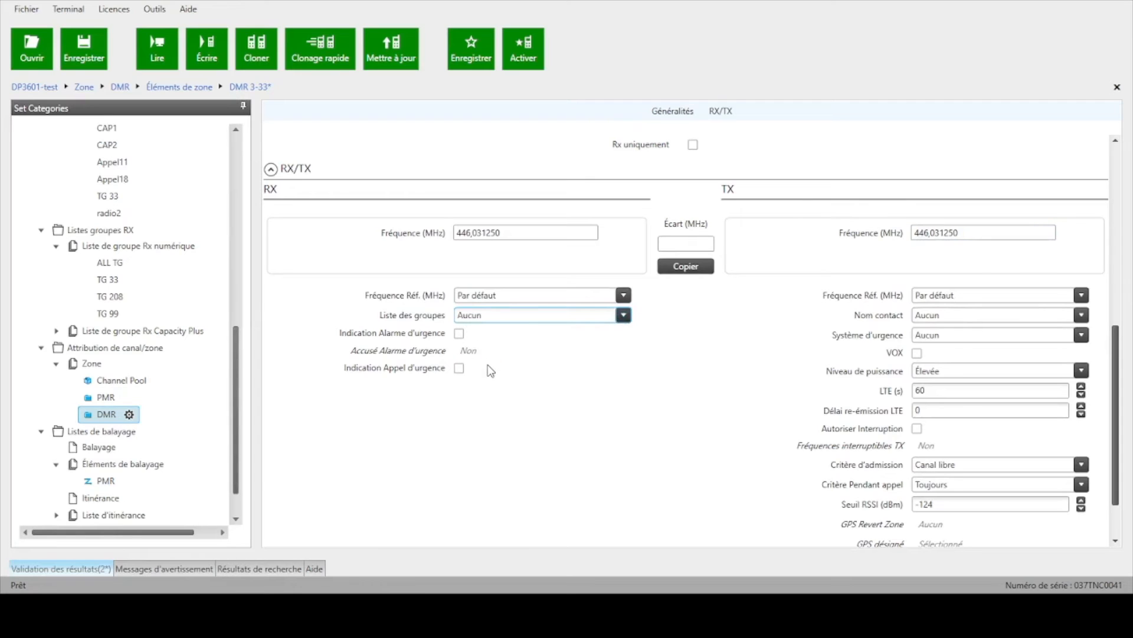
key("Down")
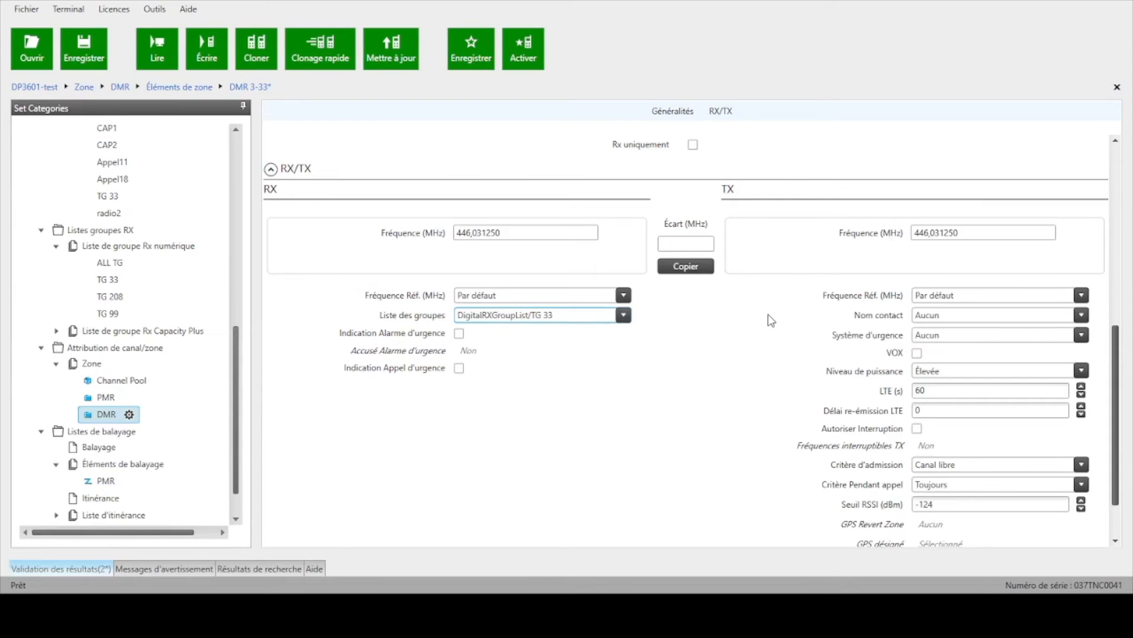
scroll(859, 328, "down", 2)
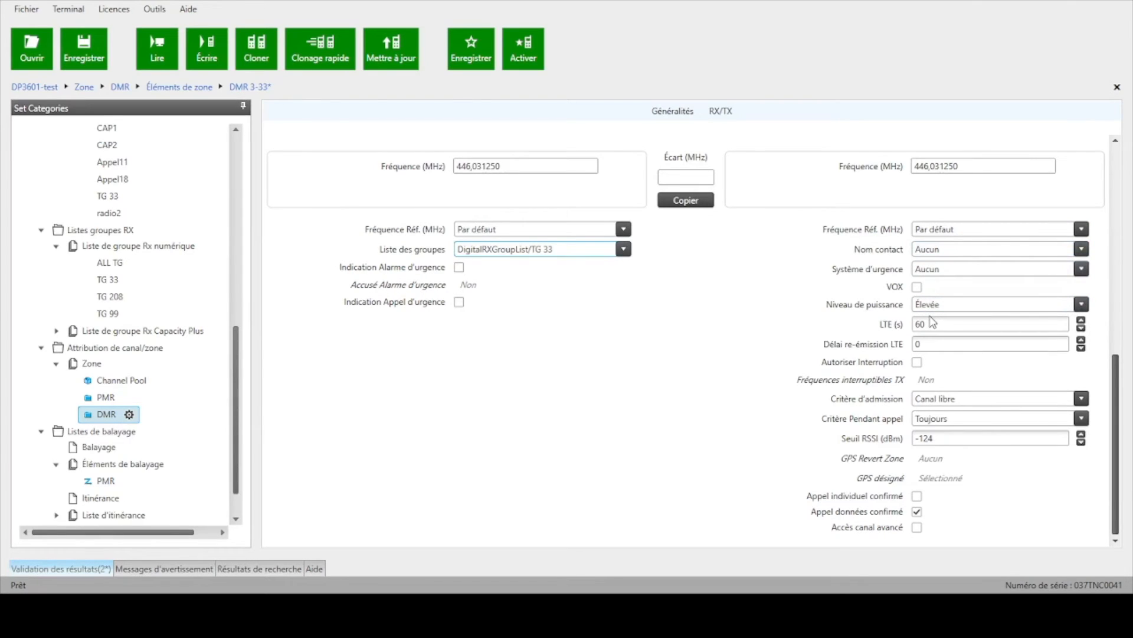
left_click(957, 254)
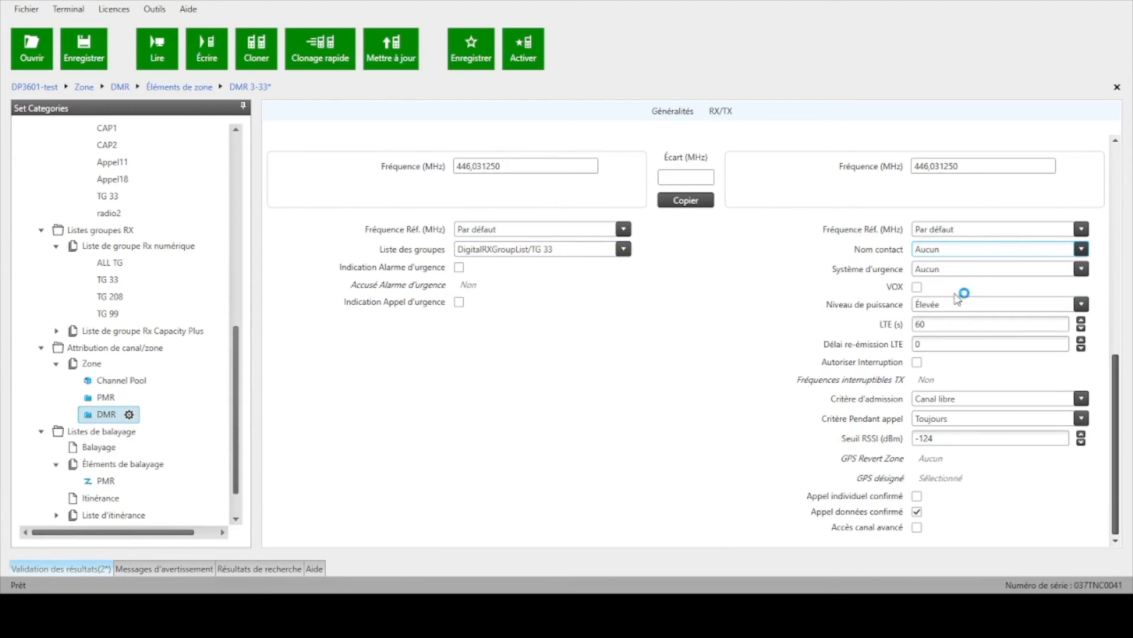
left_click(944, 467)
Step: Check the color code of channel DMR 3-33 and set its repeater slot to 1
scroll(768, 394, "up", 3)
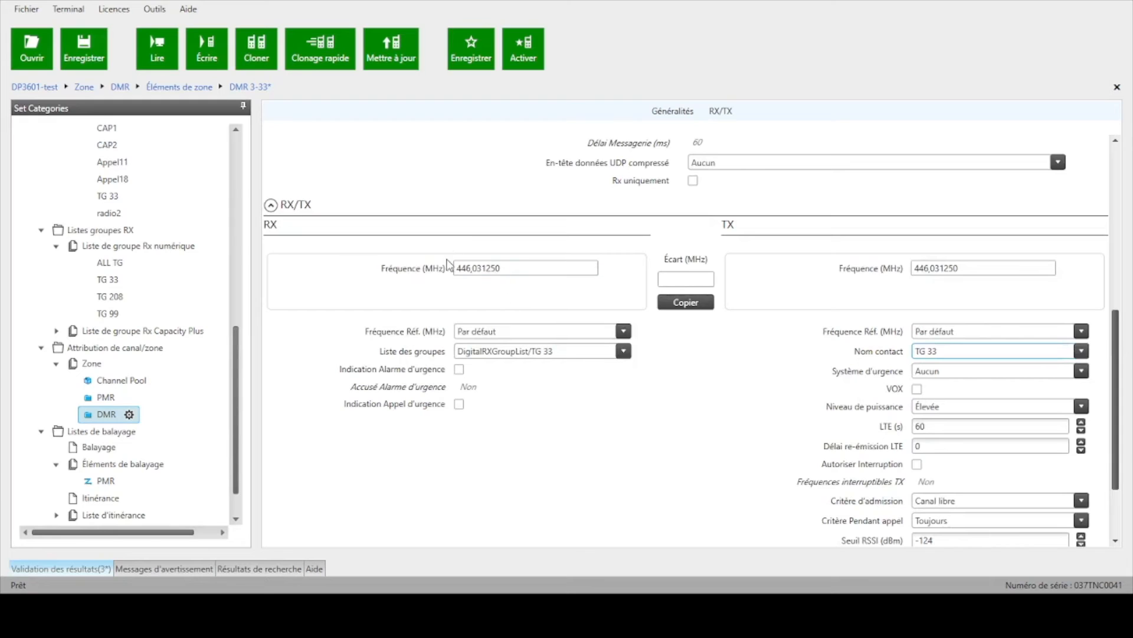
scroll(789, 299, "up", 10)
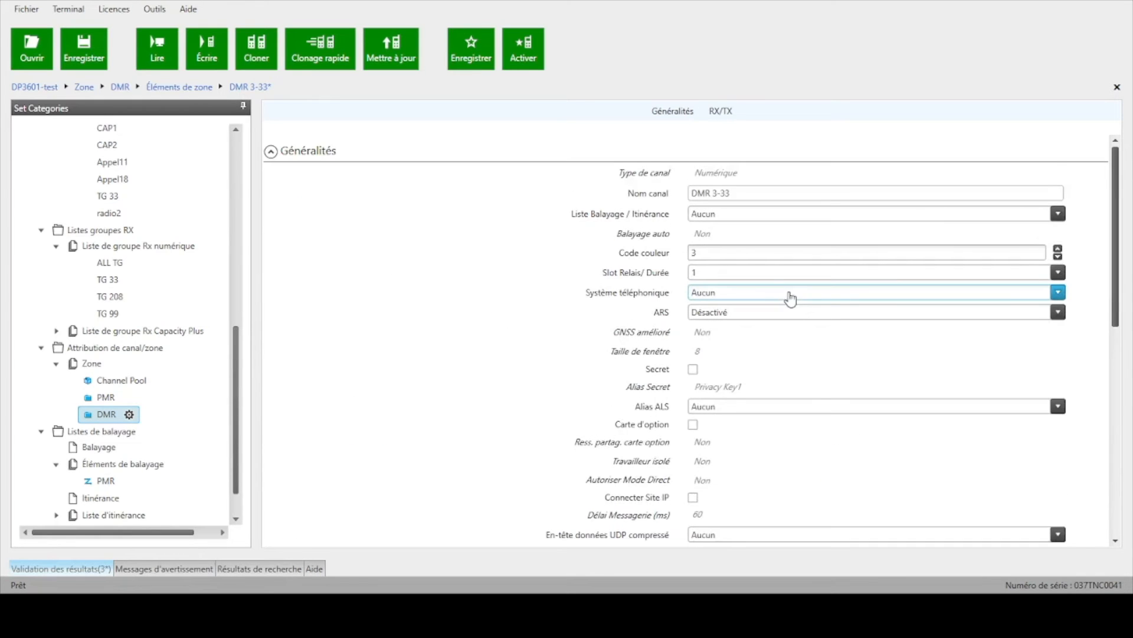
left_click(696, 250)
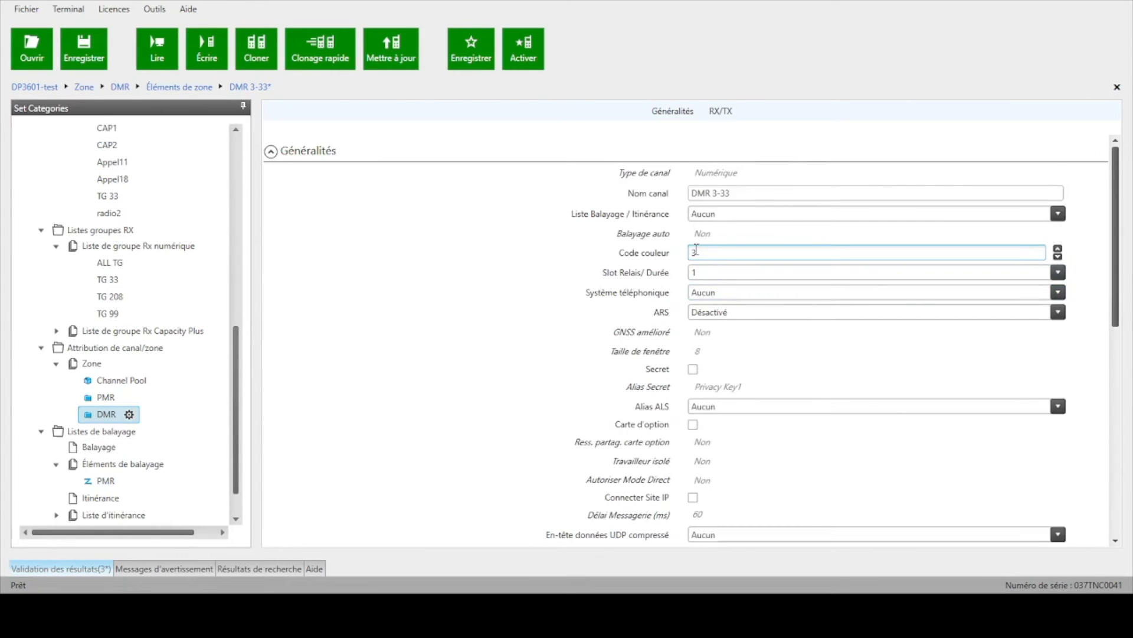
scroll(777, 358, "down", 1)
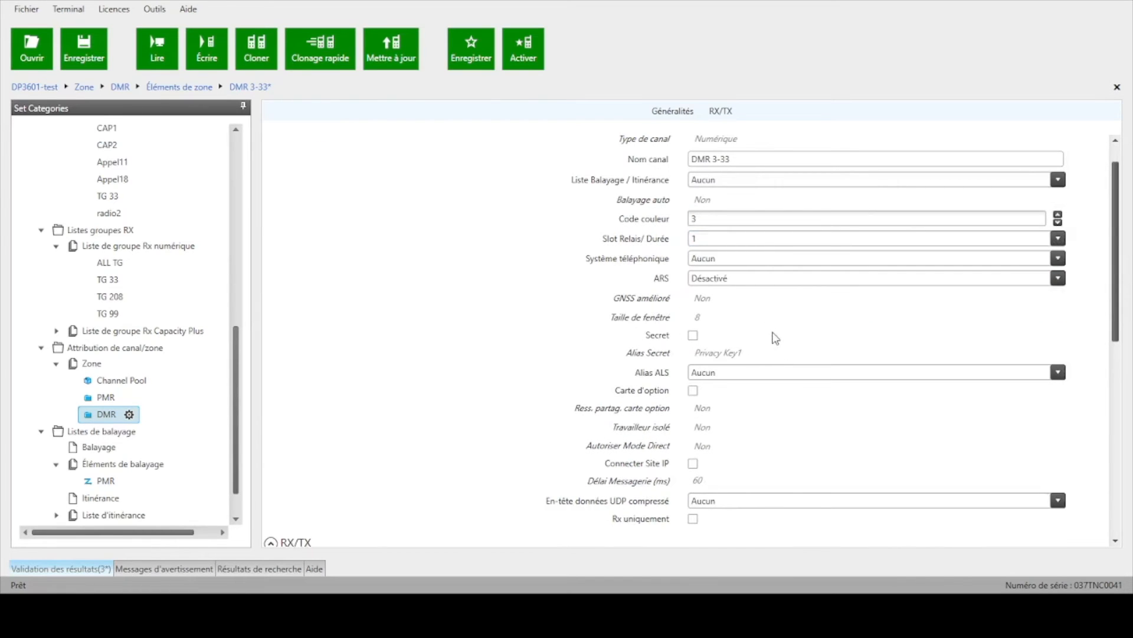
left_click(709, 240)
key("BackSpace")
type("1")
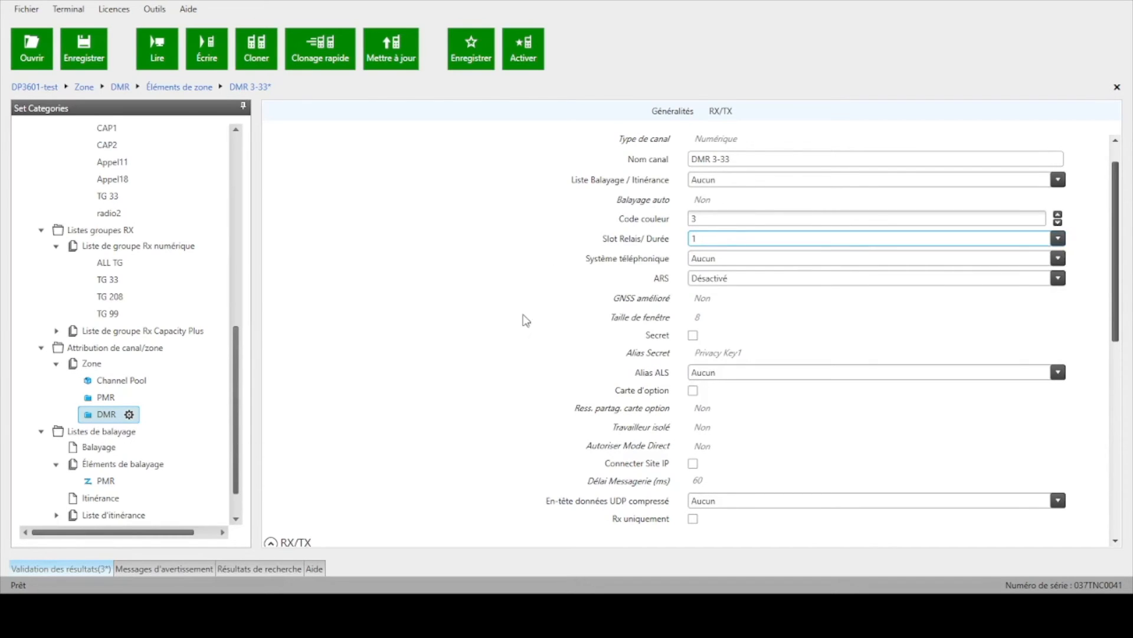
scroll(531, 324, "down", 8)
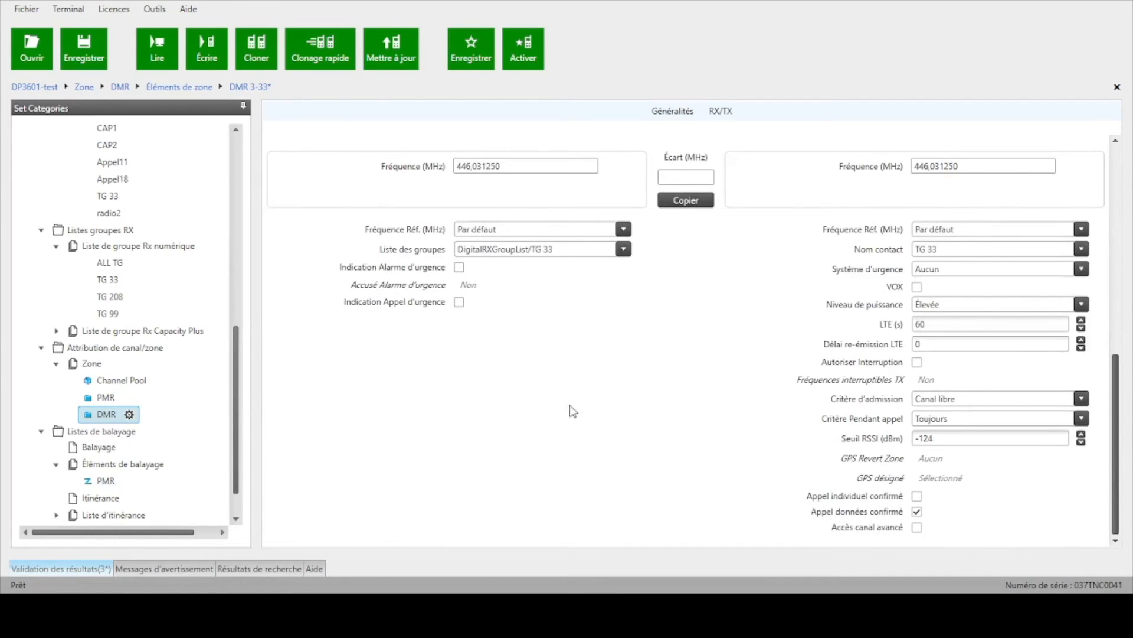
Step: Add a new scan list and name it "scan DMR"
left_click(108, 416)
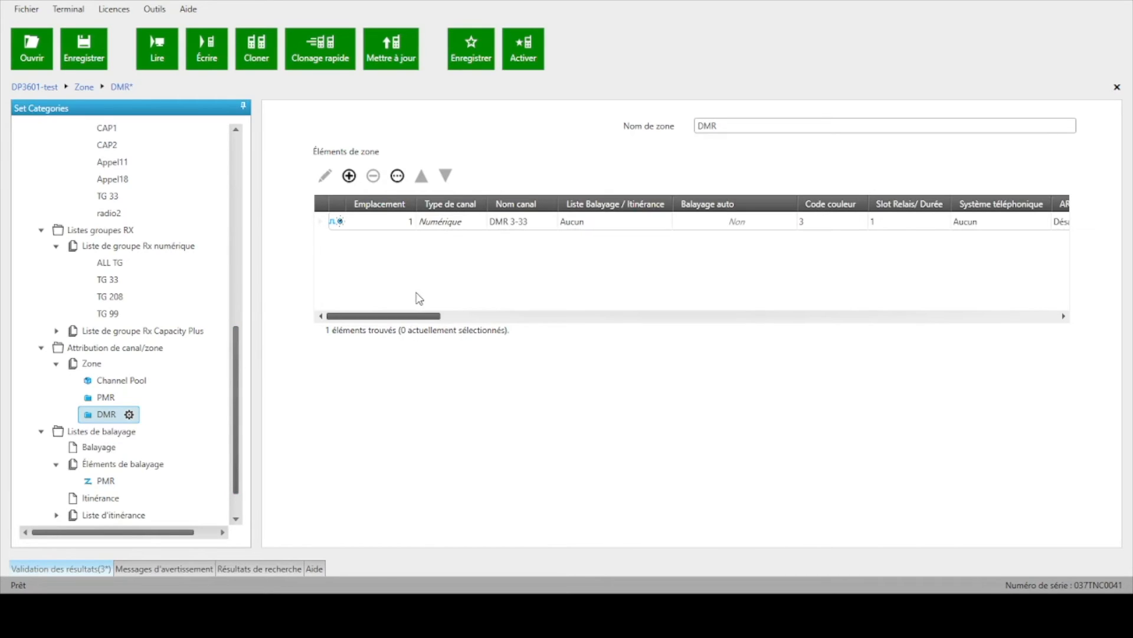
left_click(142, 464)
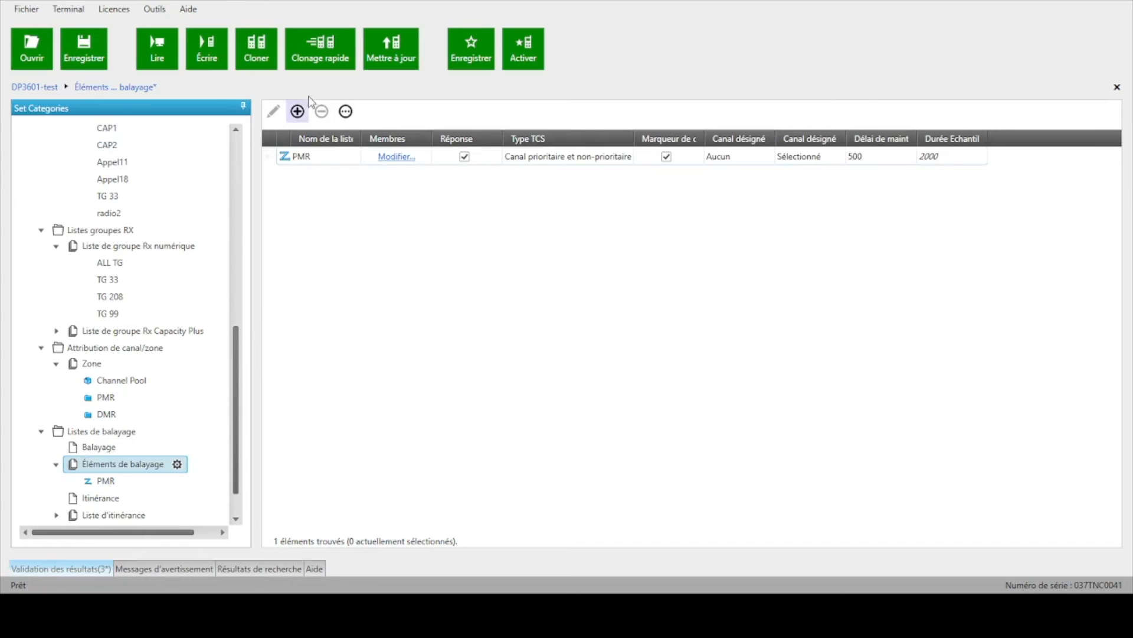
left_click(299, 118)
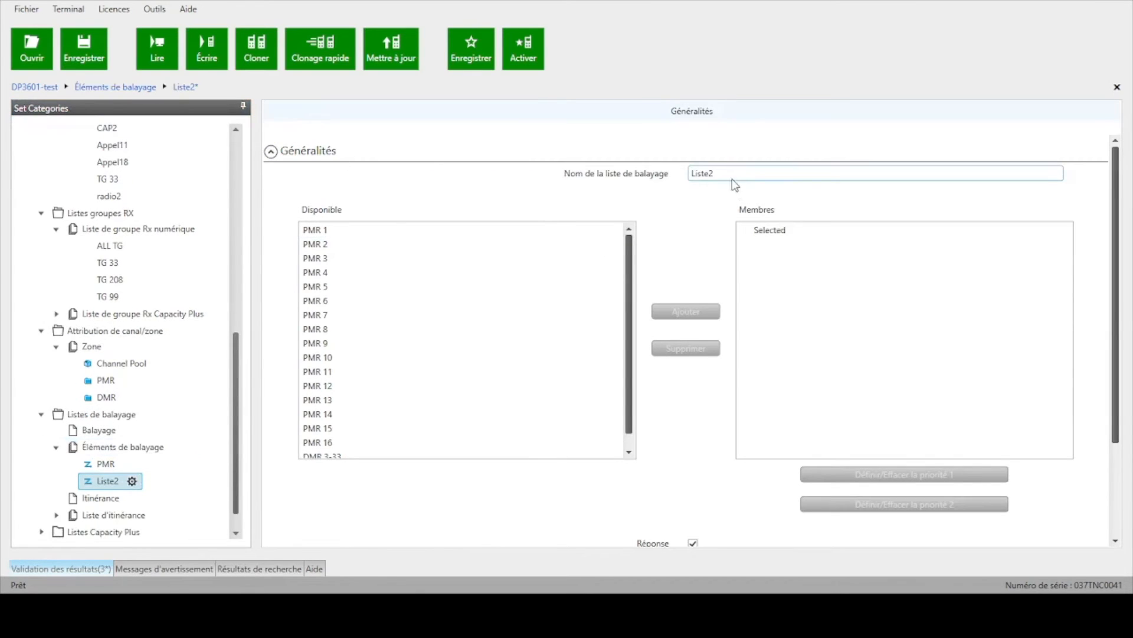
left_click_drag(734, 172, 685, 175)
type("scan DMR")
Step: Add channel DMR 3-33 to the members of the scan DMR list
scroll(534, 318, "down", 1)
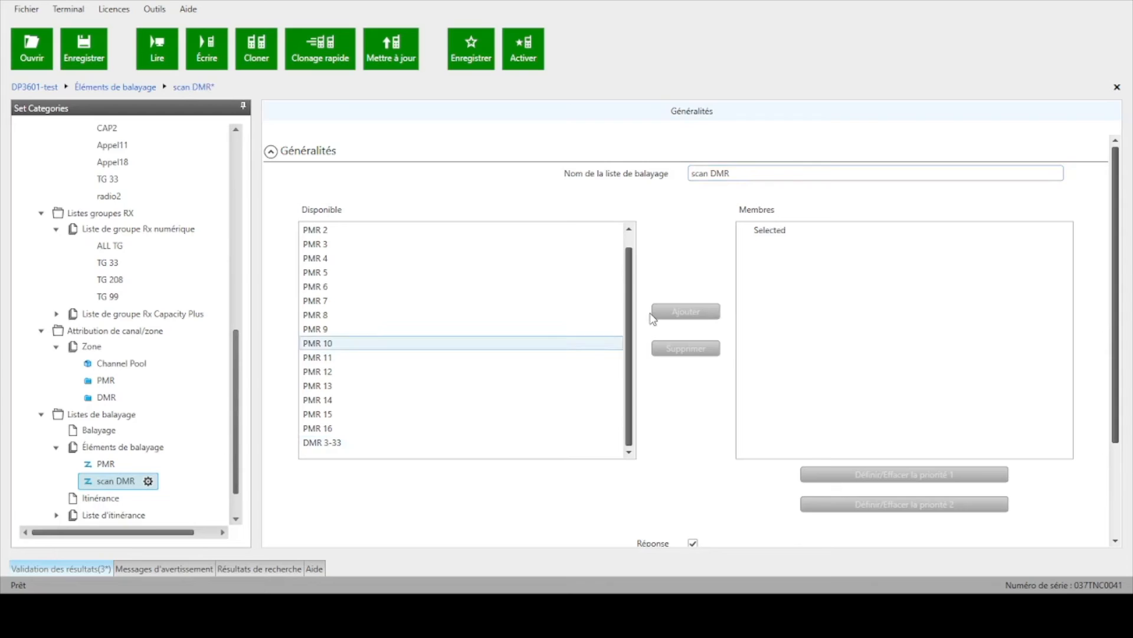
left_click(363, 449)
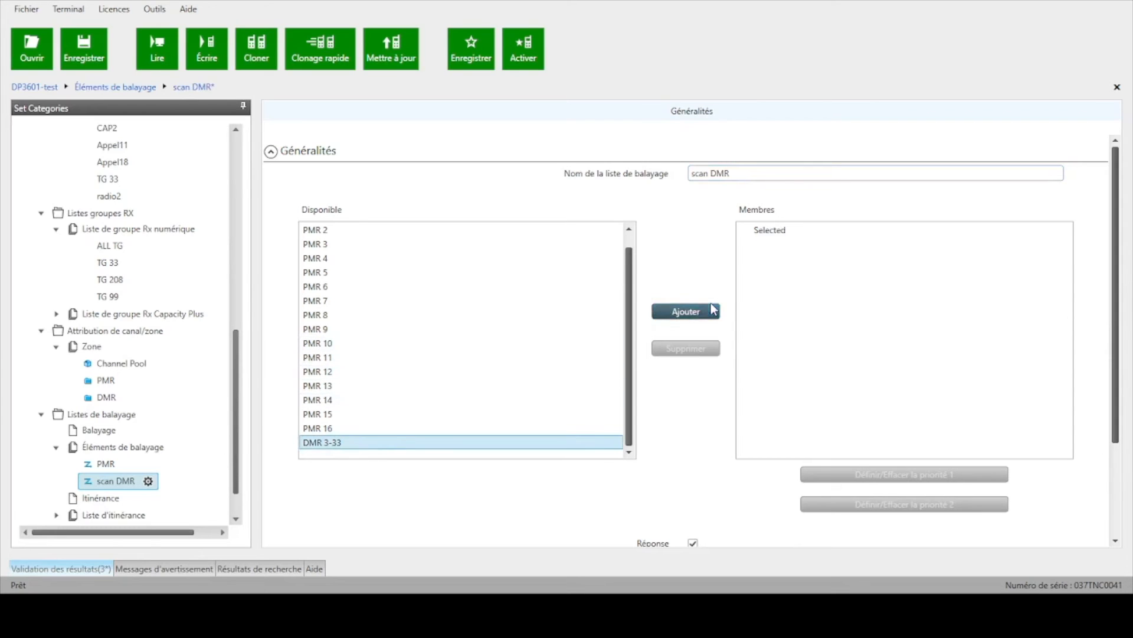
left_click(713, 312)
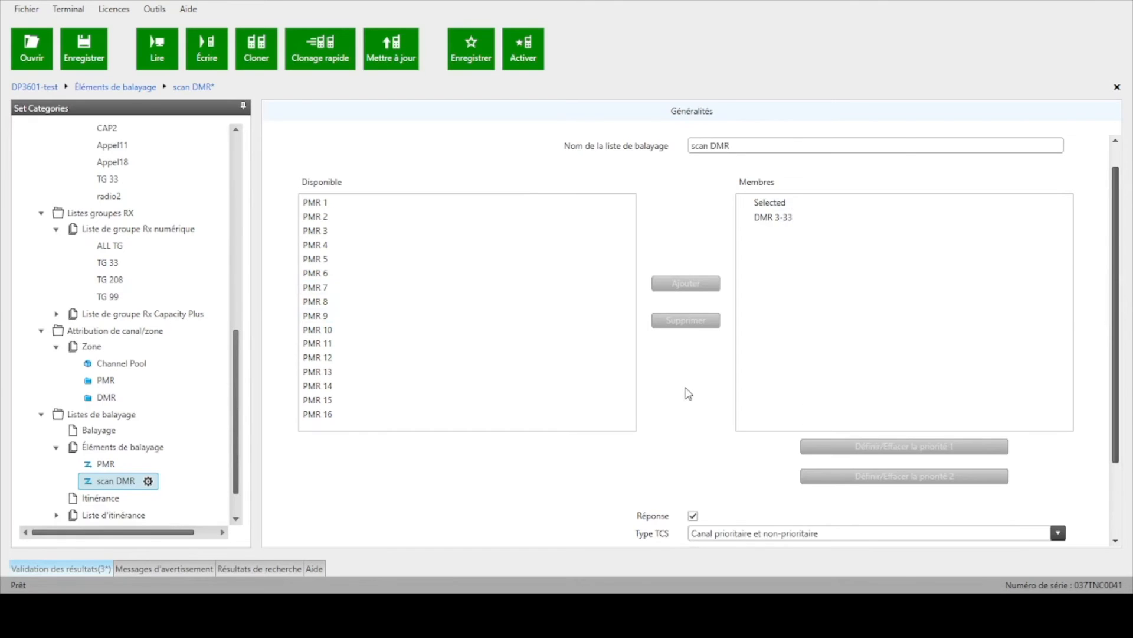
Step: Review the members and the reply, TCS type, channel marker and designated Tx channel settings of the scan DMR list
scroll(683, 394, "down", 3)
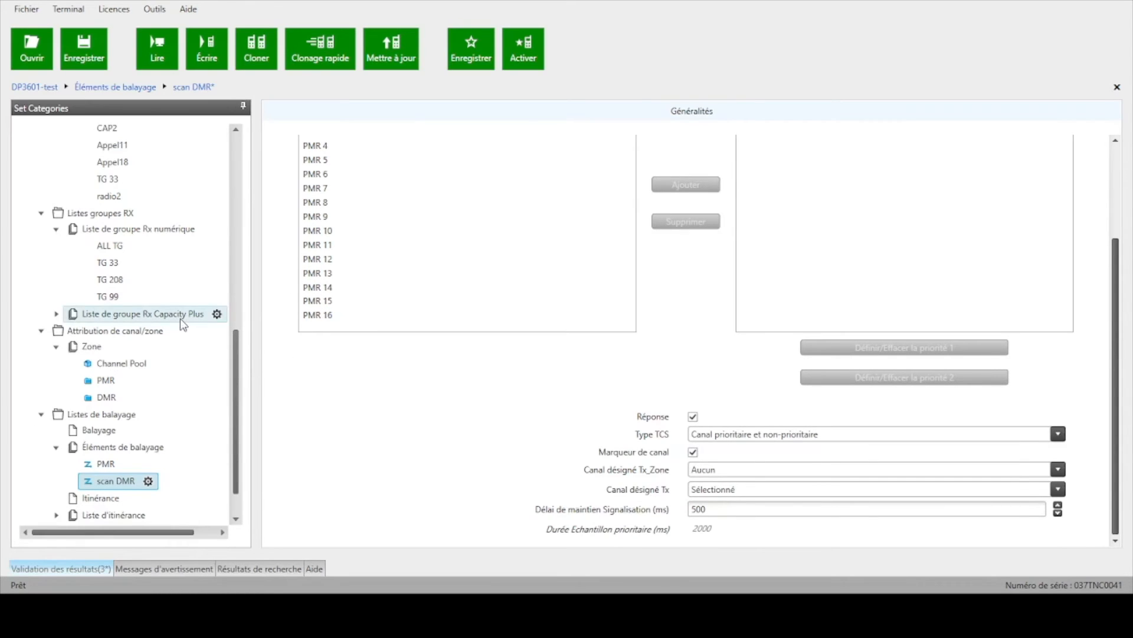
scroll(179, 318, "up", 5)
scroll(179, 320, "down", 5)
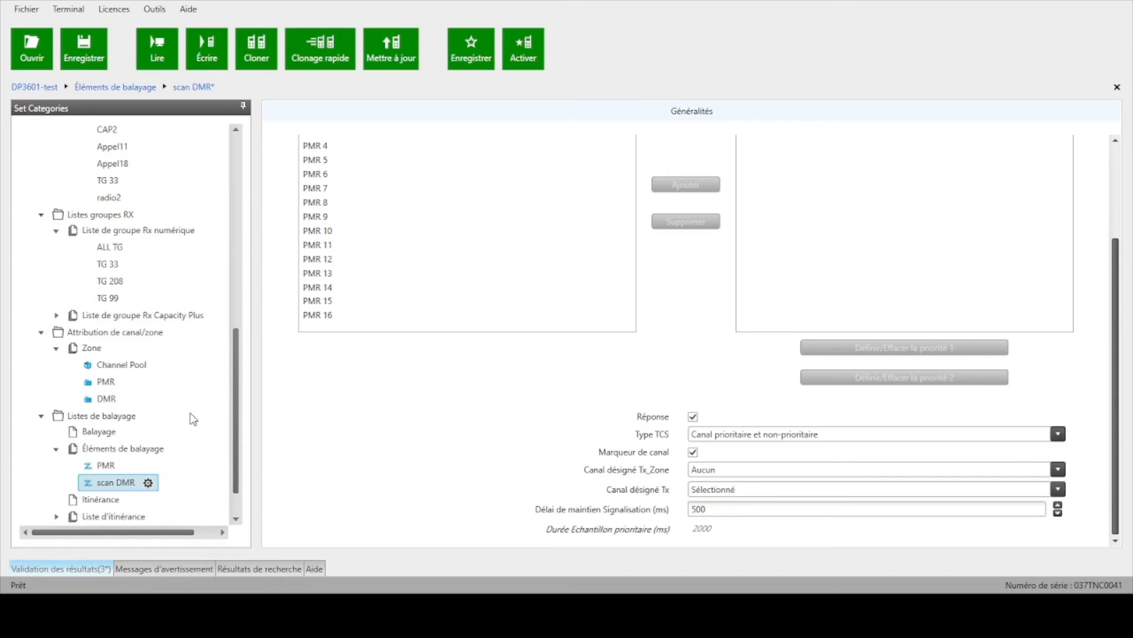
scroll(193, 418, "up", 2)
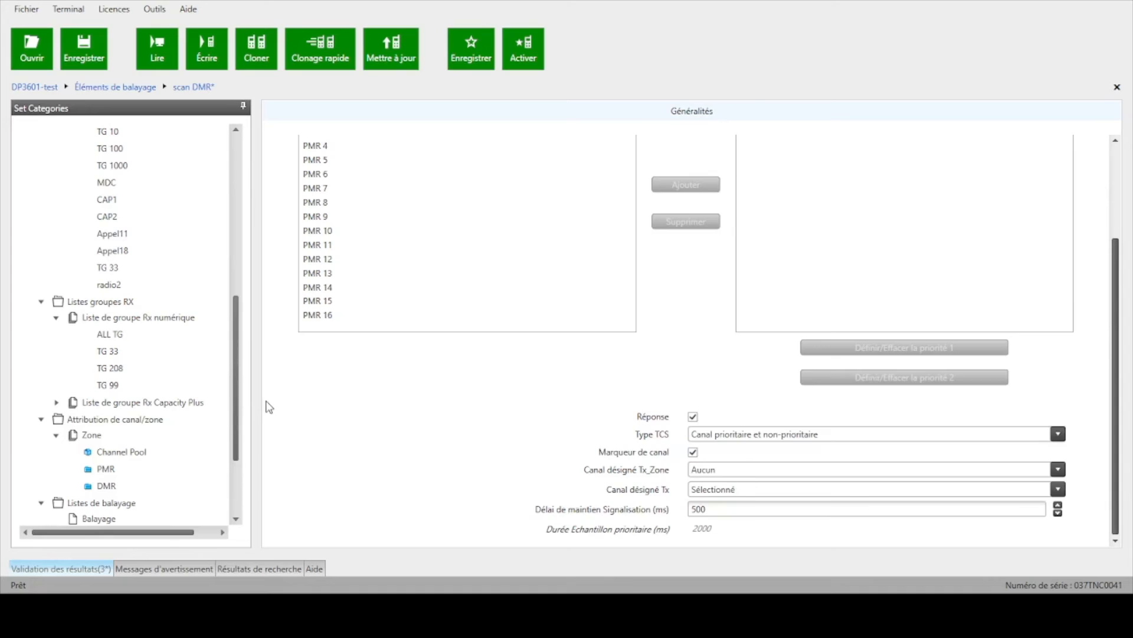
scroll(264, 402, "up", 3)
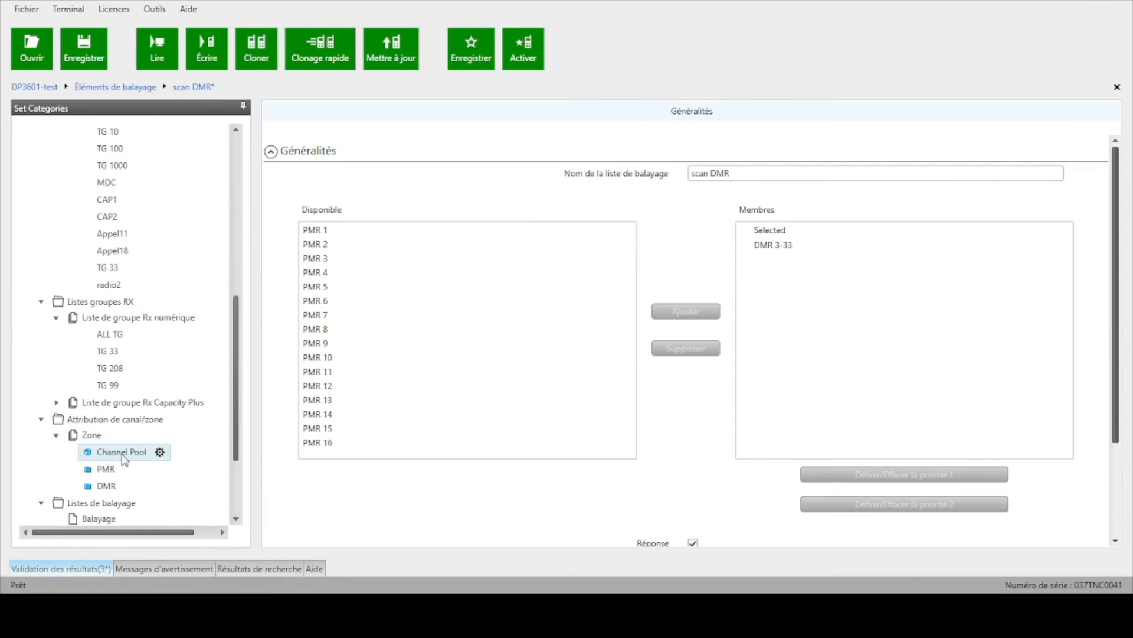
scroll(168, 392, "up", 4)
scroll(171, 395, "up", 2)
scroll(174, 391, "down", 6)
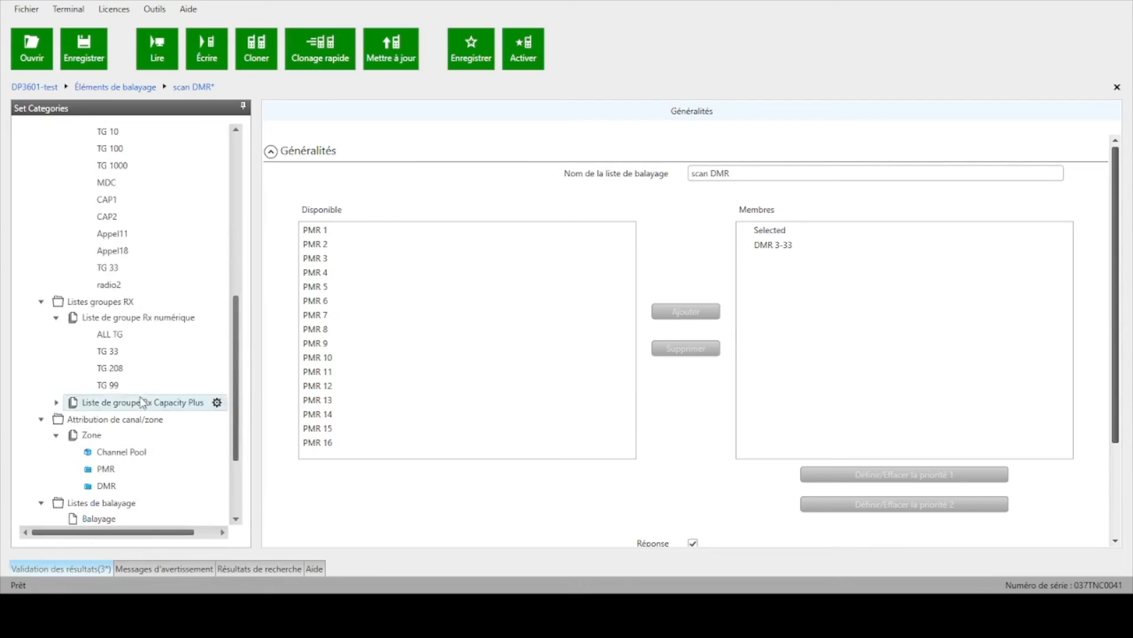
Step: Add a second digital channel to the DMR zone and open its detailed settings
left_click(100, 484)
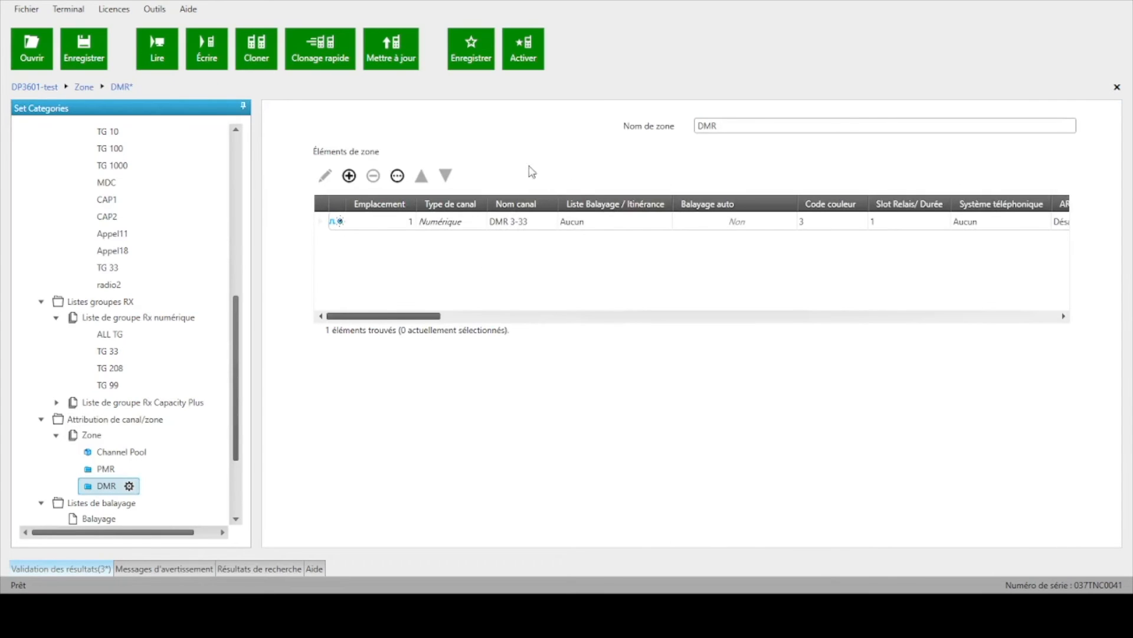
left_click(350, 176)
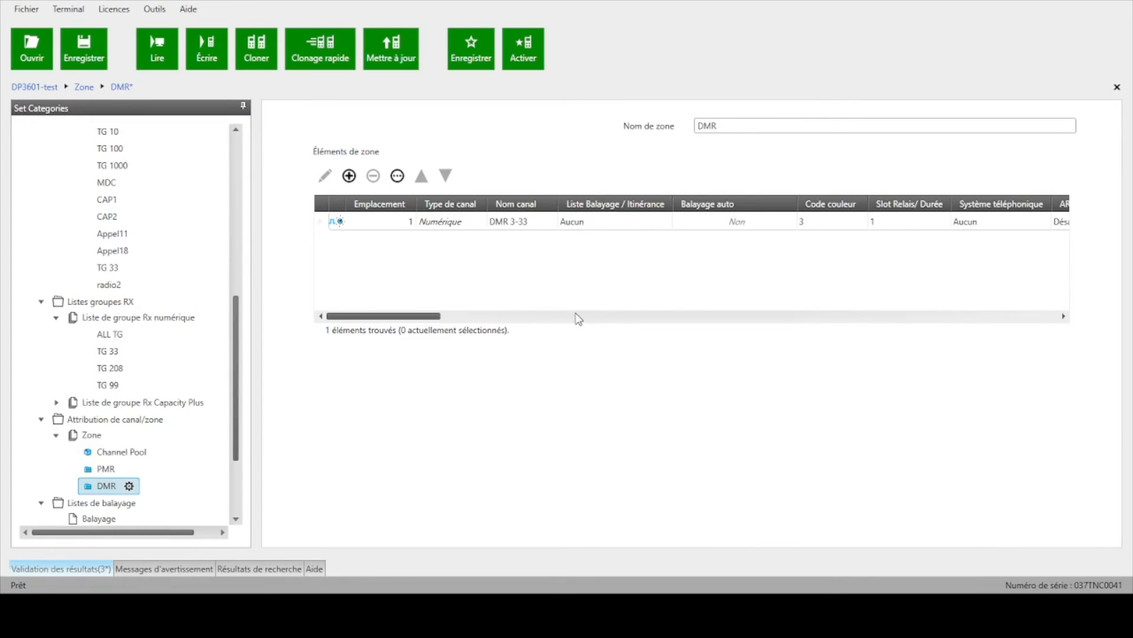
left_click(633, 372)
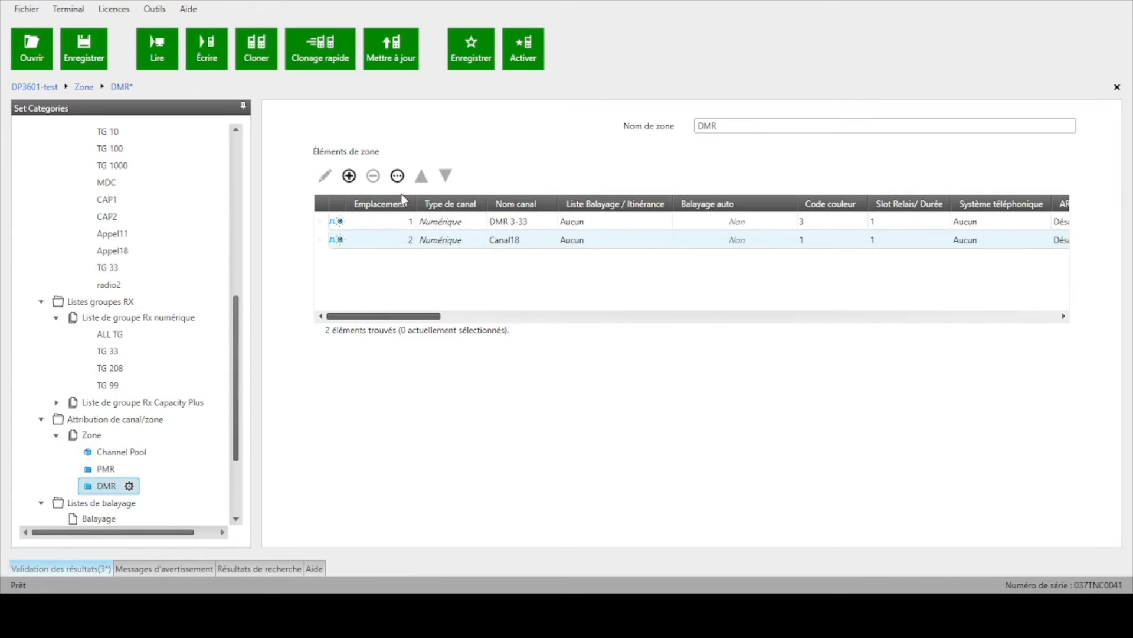
left_click(320, 241)
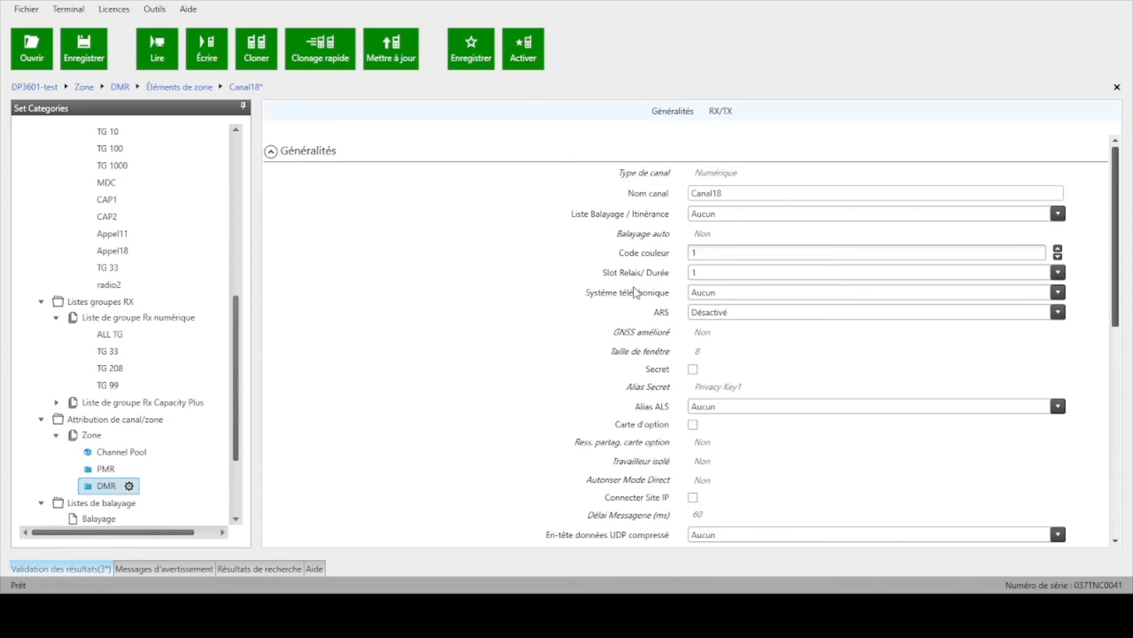
Step: Name the second channel in the DMR zone "radio2"
double_click(726, 194)
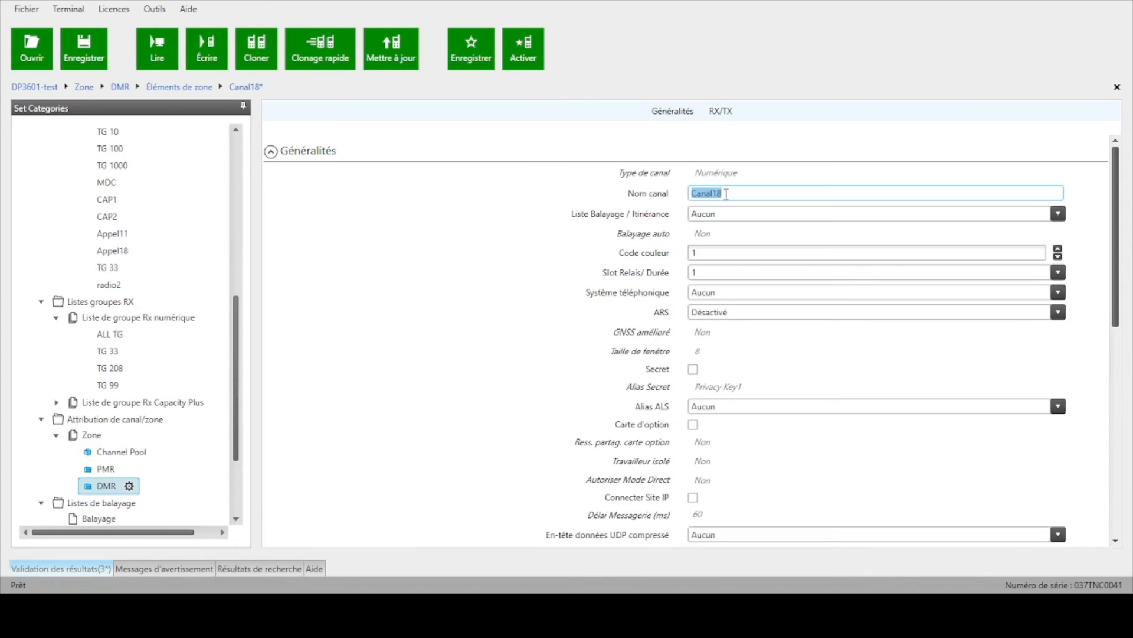
type("radio2")
double_click(719, 192)
left_click_drag(695, 196, 703, 201)
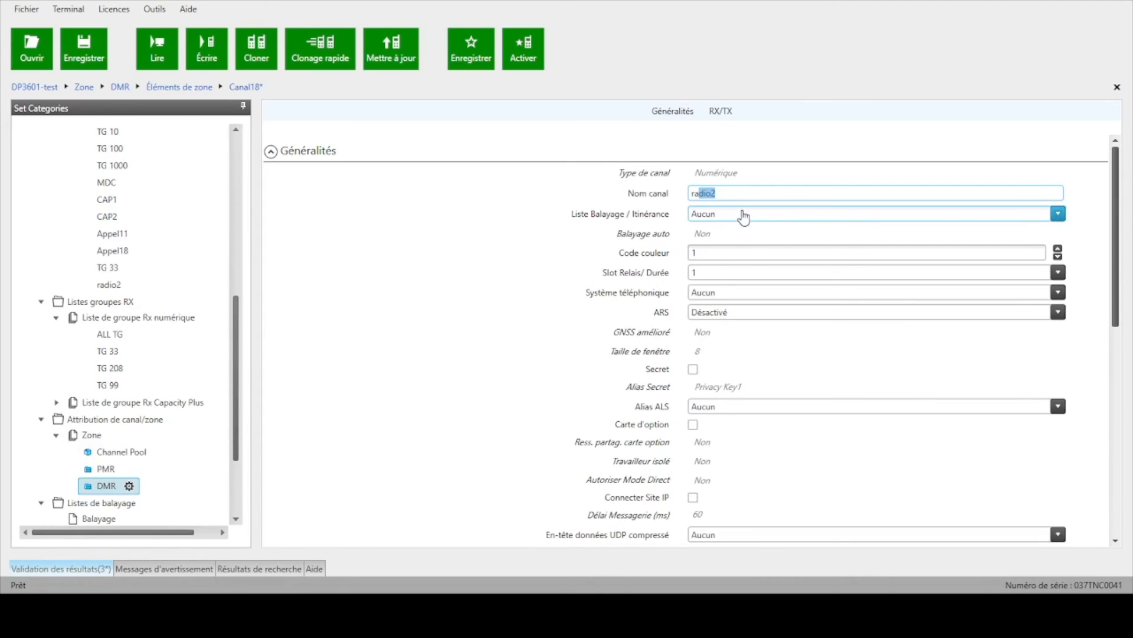
Step: Assign the scan DMR scan list to channel radio2 and set its color code to 3
key("Tab")
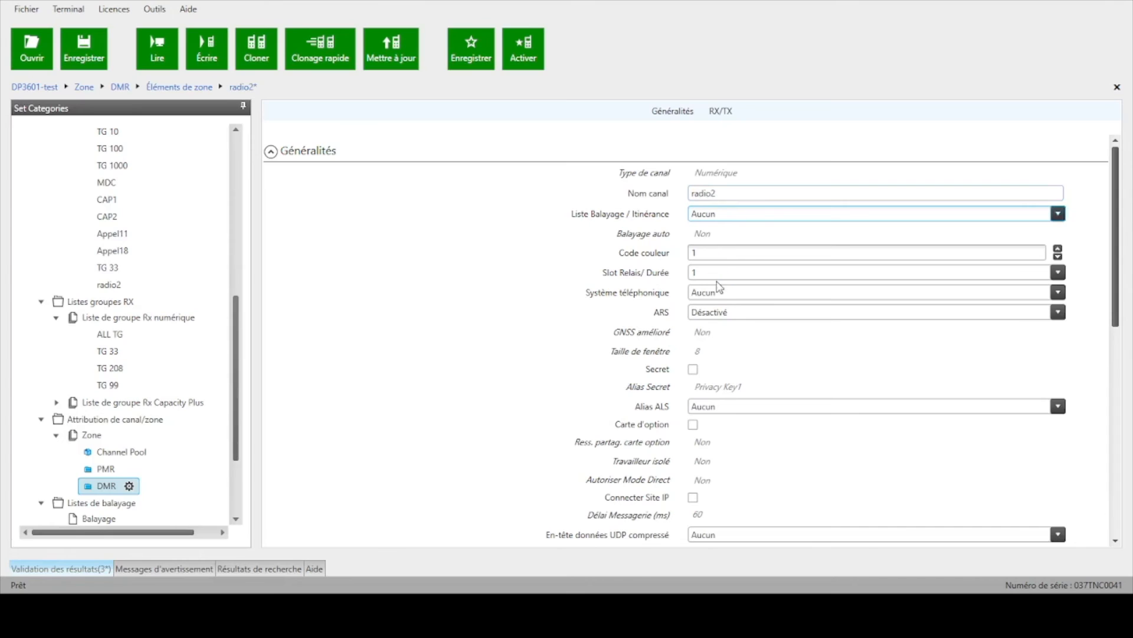
key("Down")
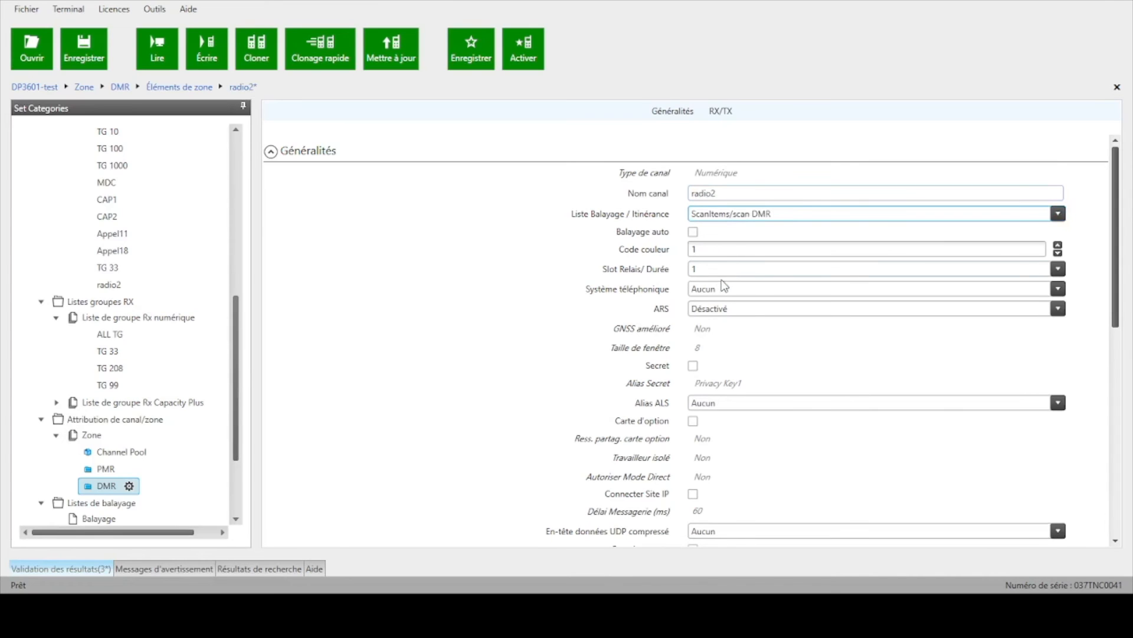
left_click(706, 248)
left_click(706, 248)
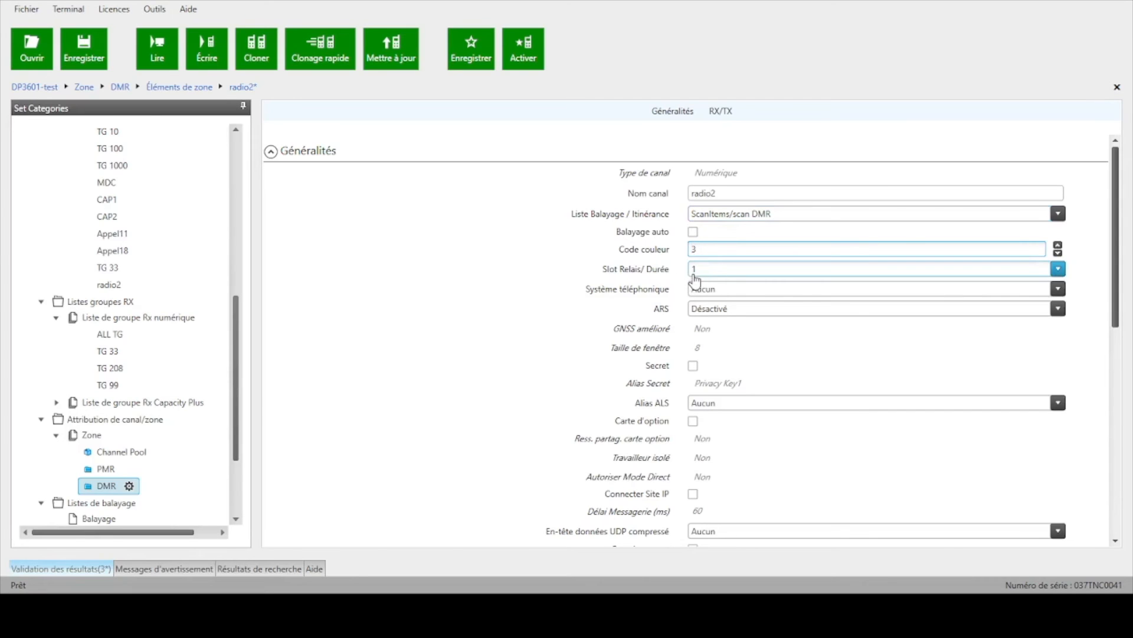
Step: Set both the RX and TX frequencies of channel radio2 to 446,031250 MHz
scroll(721, 354, "down", 3)
scroll(720, 355, "down", 3)
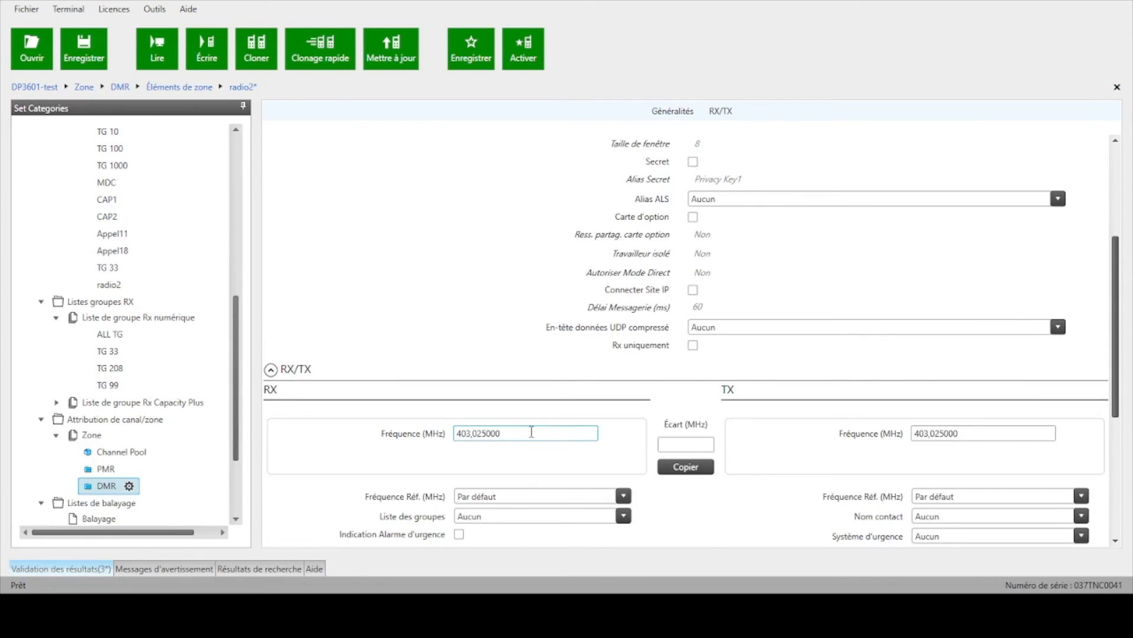
left_click(448, 433)
type("446,031250")
left_click(922, 434)
type("446,031250")
Step: Assign the Rx group list ALL TG and the TX contact RADIO 2 to channel radio2
scroll(448, 313, "down", 5)
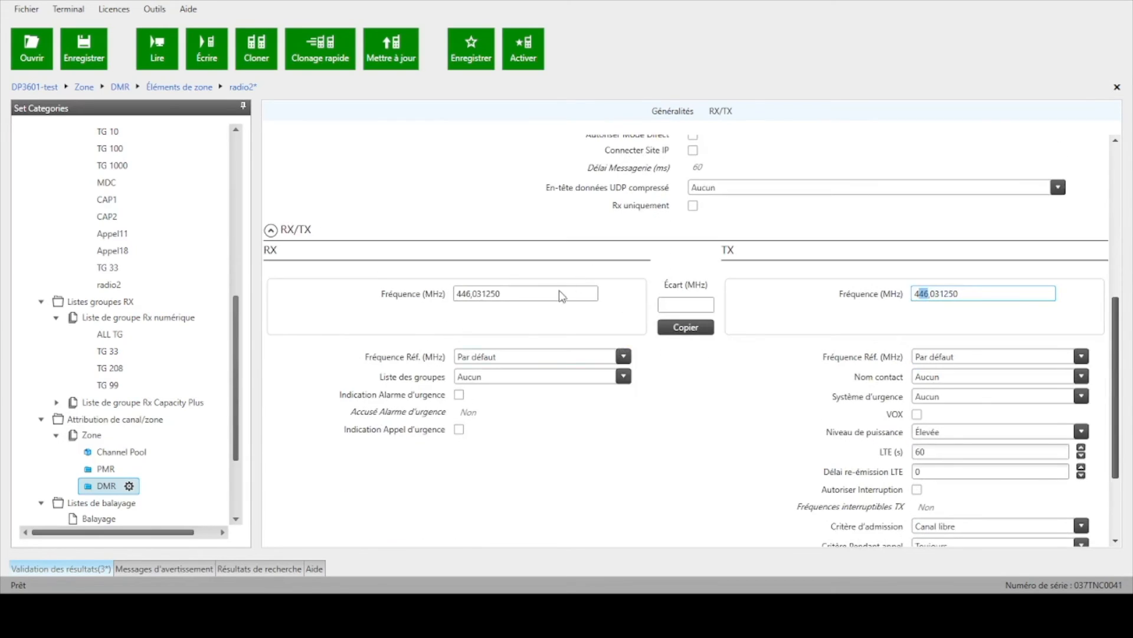
left_click(609, 383)
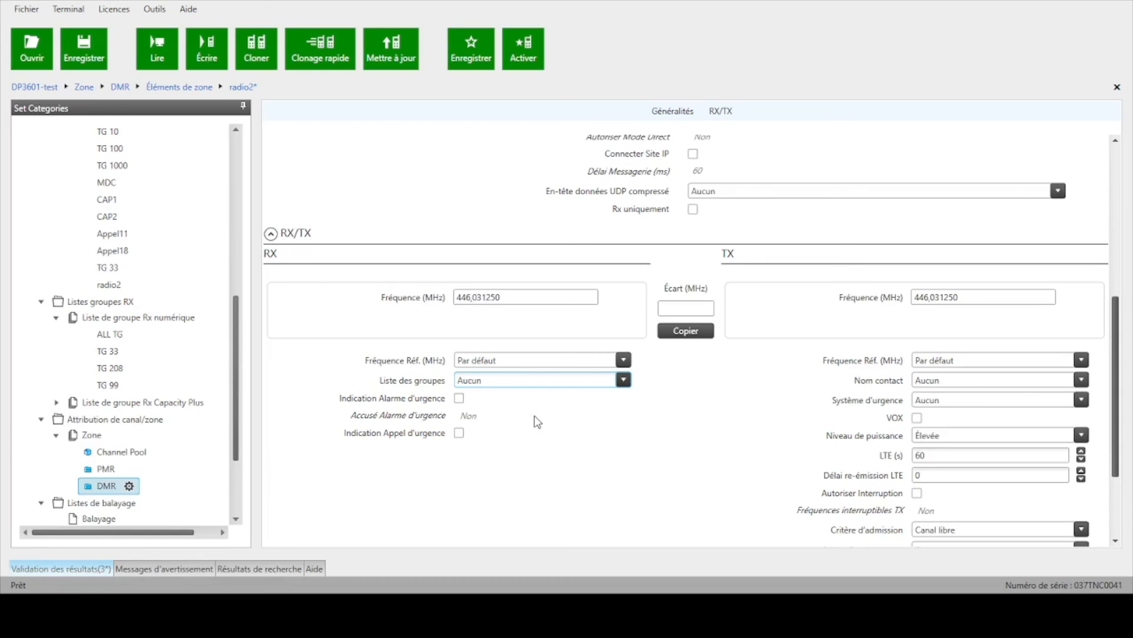
key("Down")
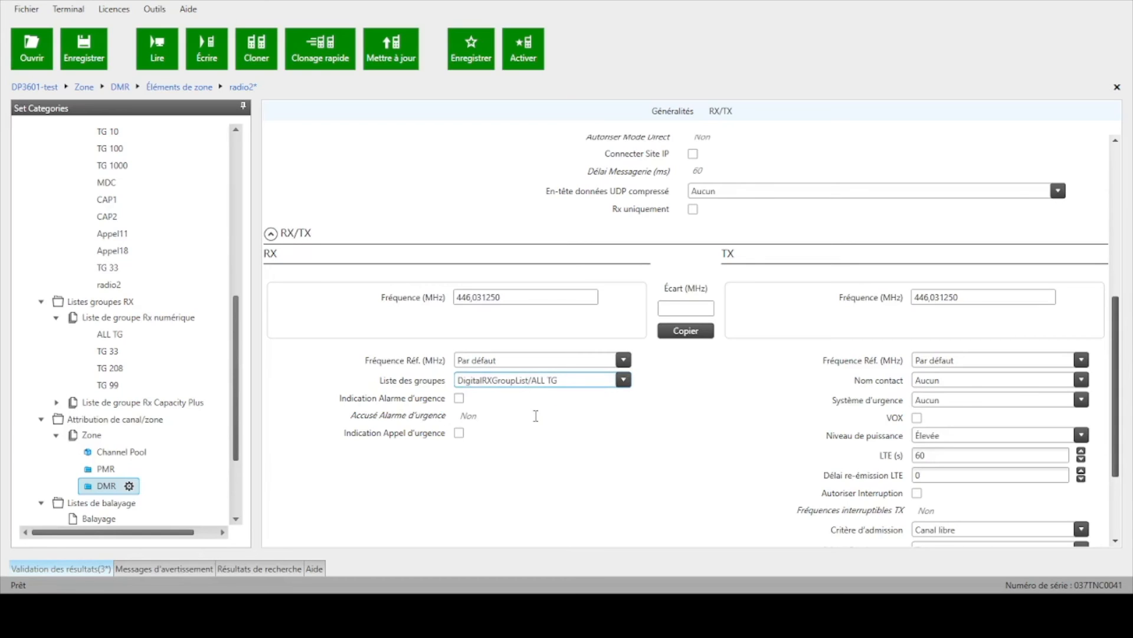
left_click(987, 384)
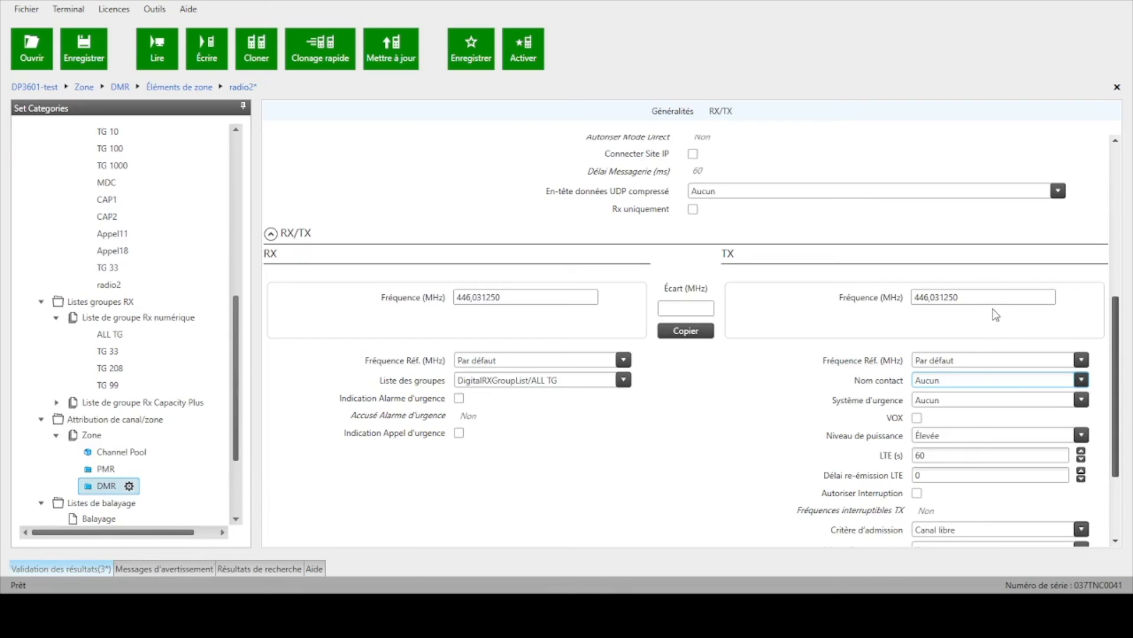
left_click(978, 242)
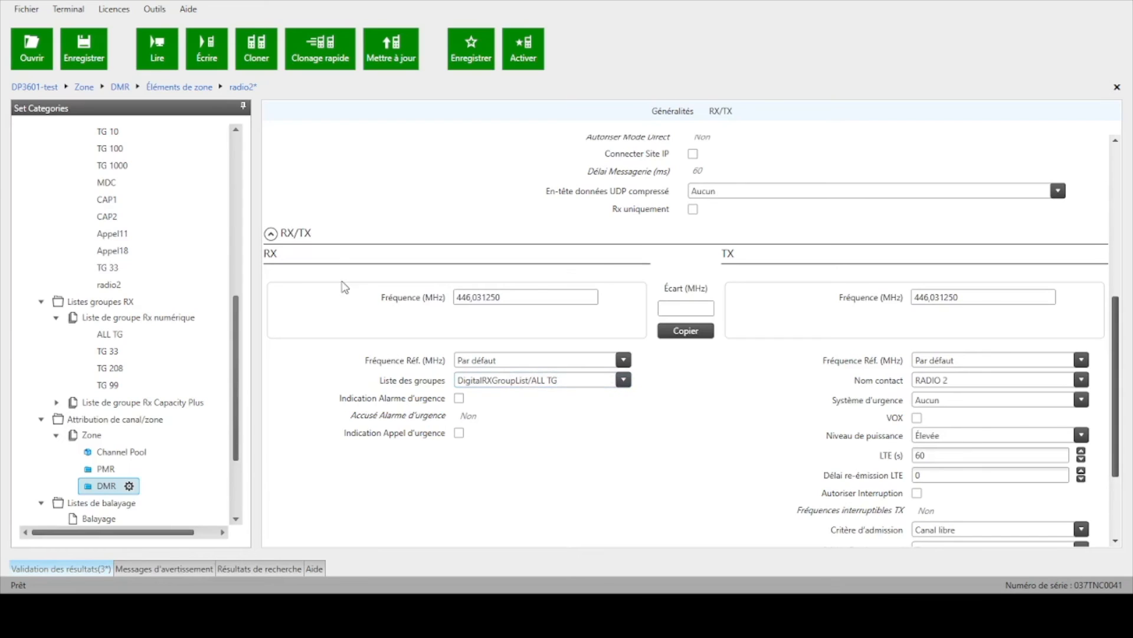
scroll(122, 331, "down", 1)
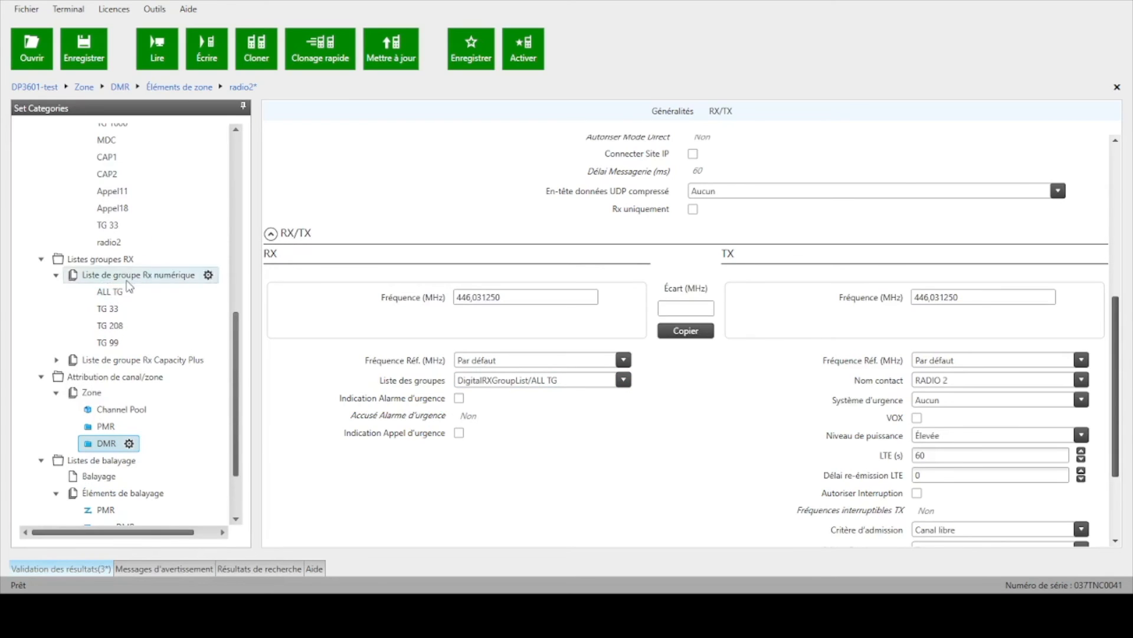
Step: Add a new list to the digital Rx group lists (Liste de groupe Rx numérique)
scroll(130, 245, "up", 5)
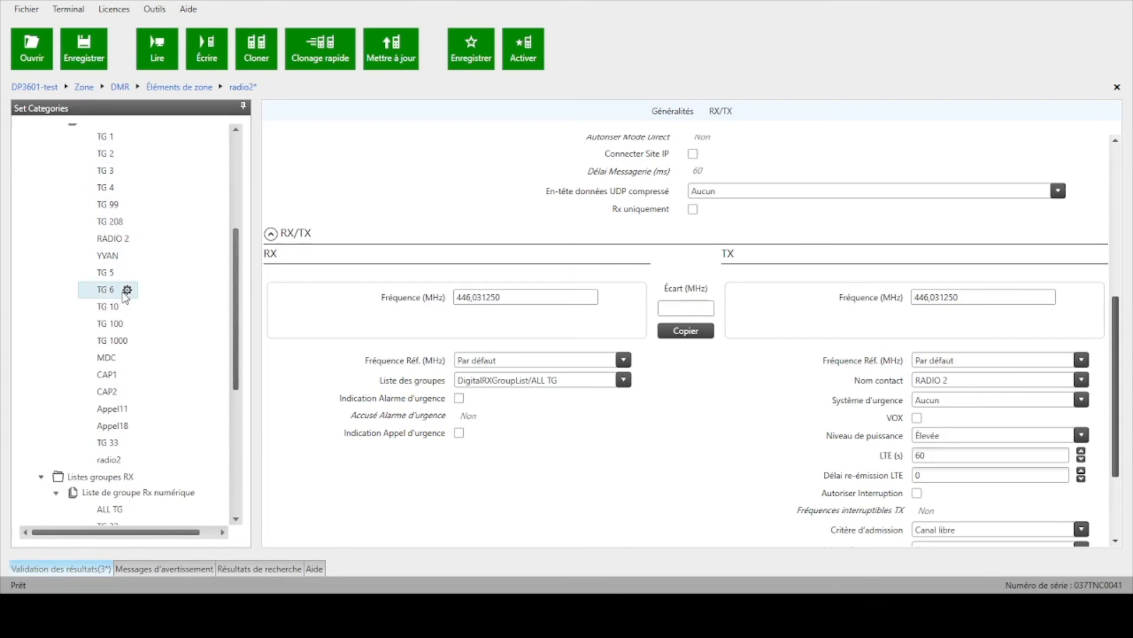
scroll(123, 298, "down", 3)
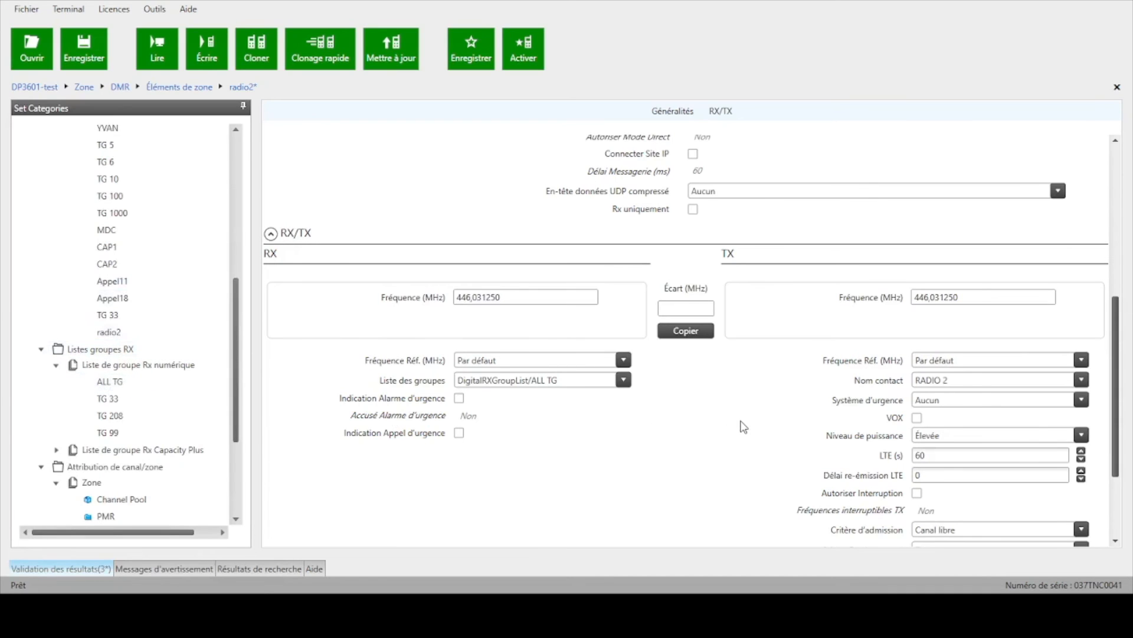
scroll(740, 424, "down", 2)
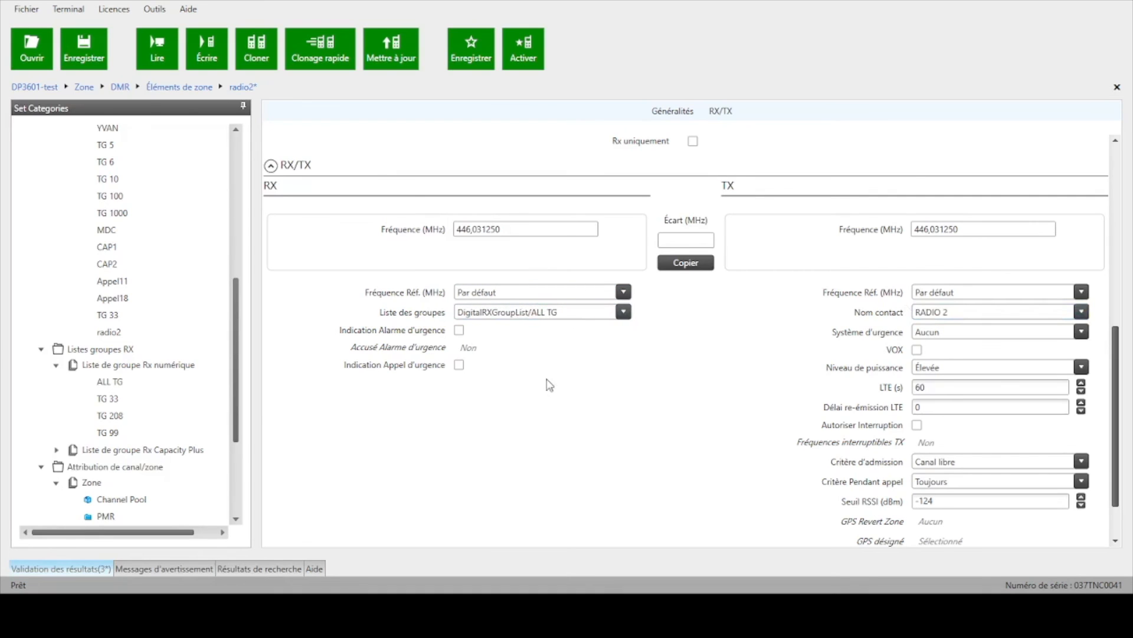
scroll(548, 406, "down", 1)
scroll(548, 406, "down", 1)
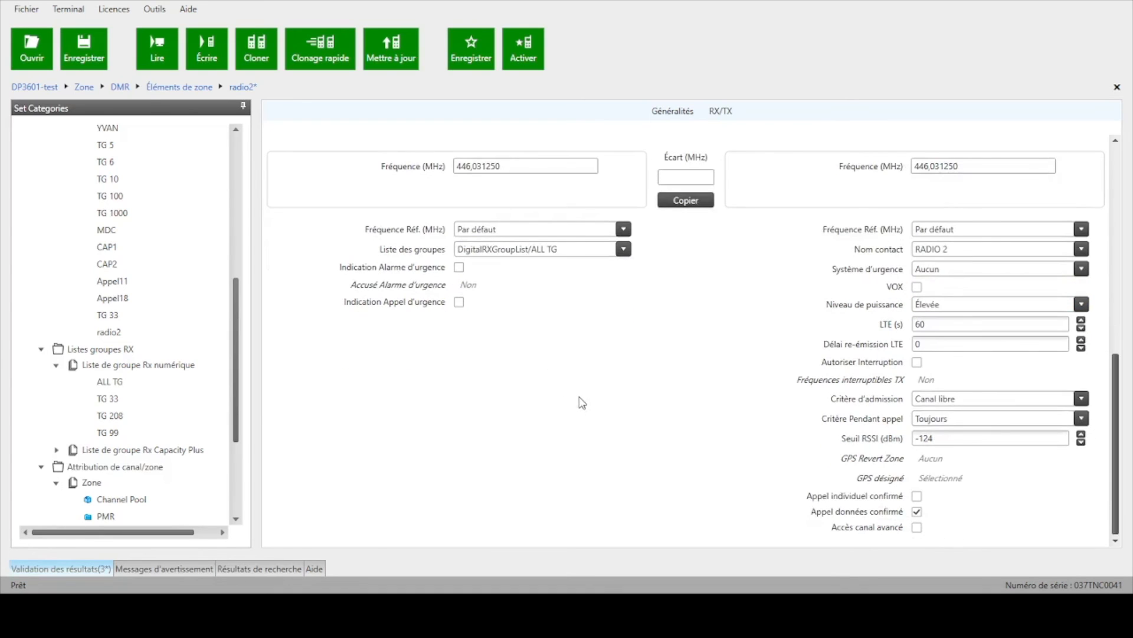
scroll(107, 313, "up", 1)
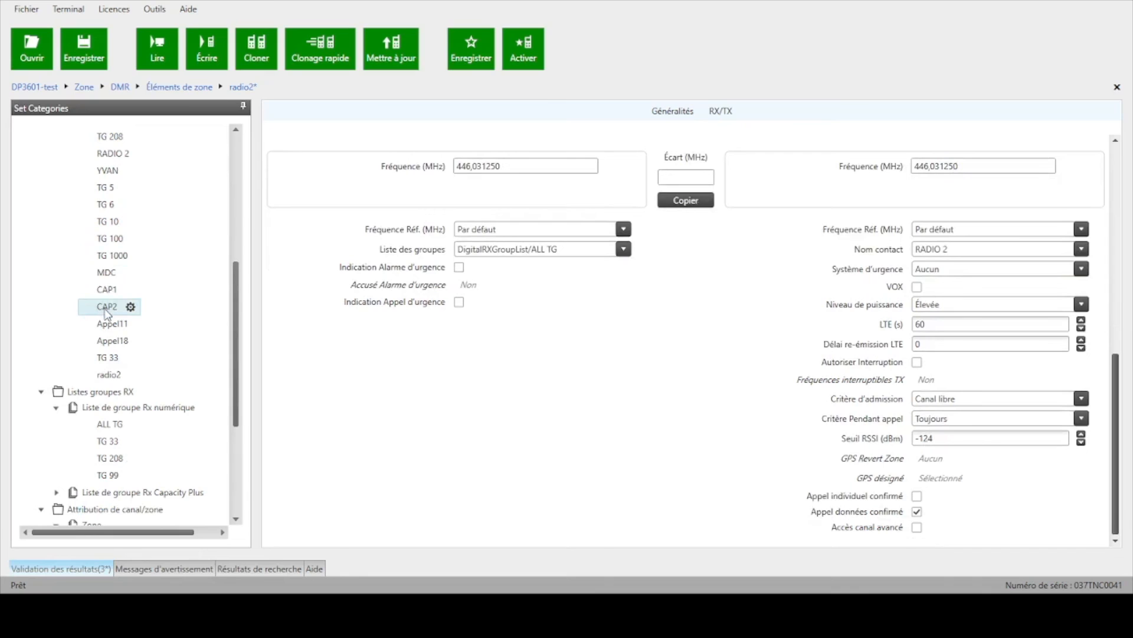
left_click(114, 408)
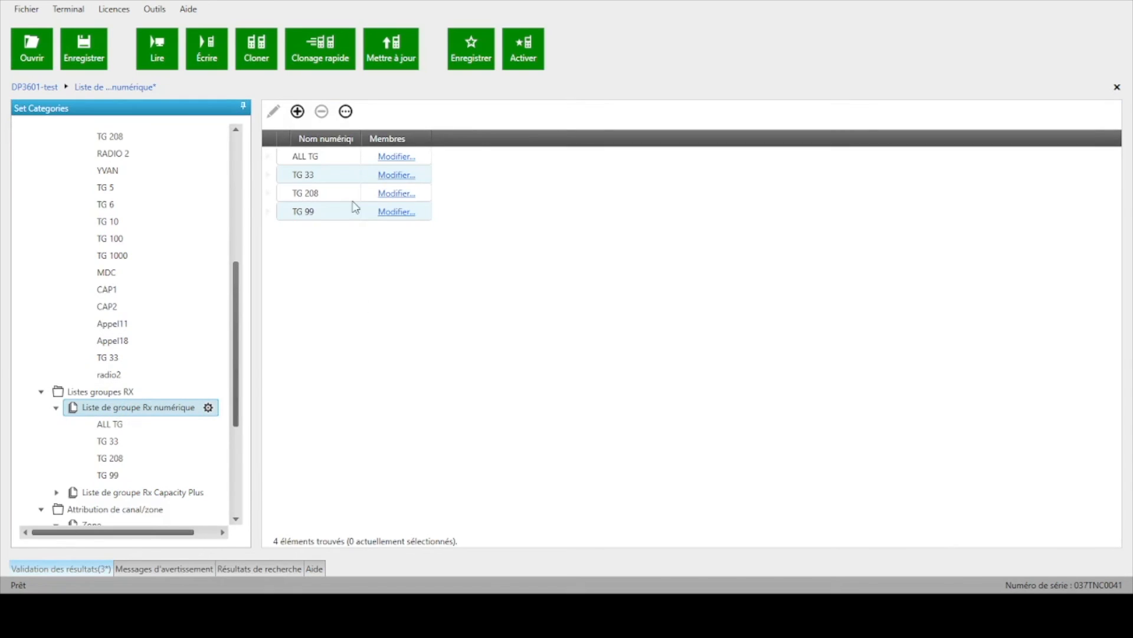
left_click(298, 112)
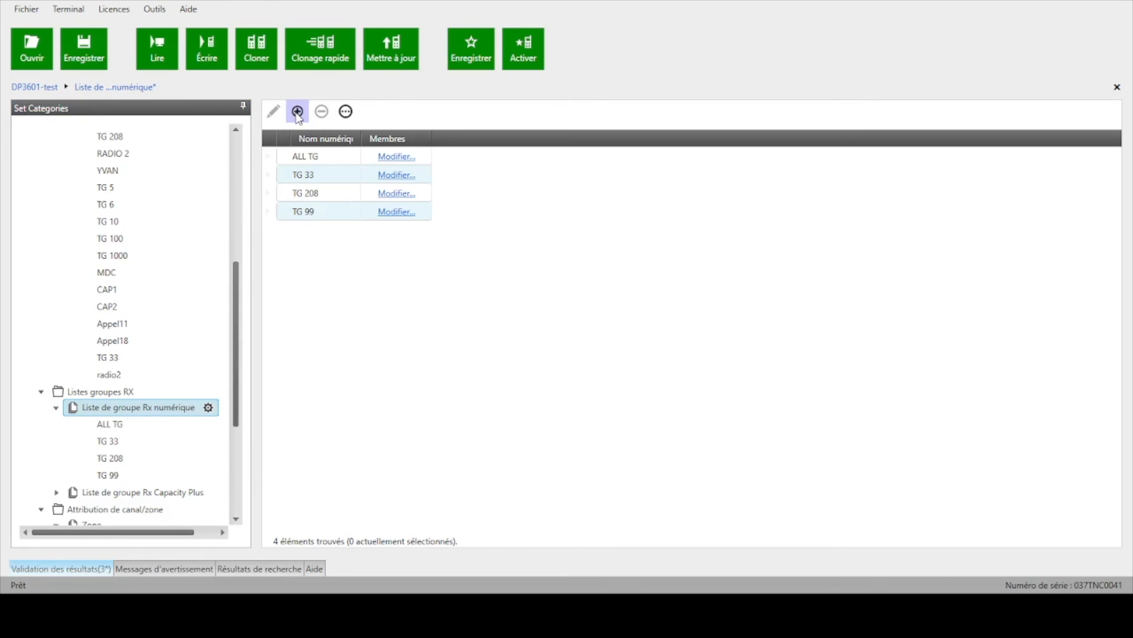
left_click(298, 113)
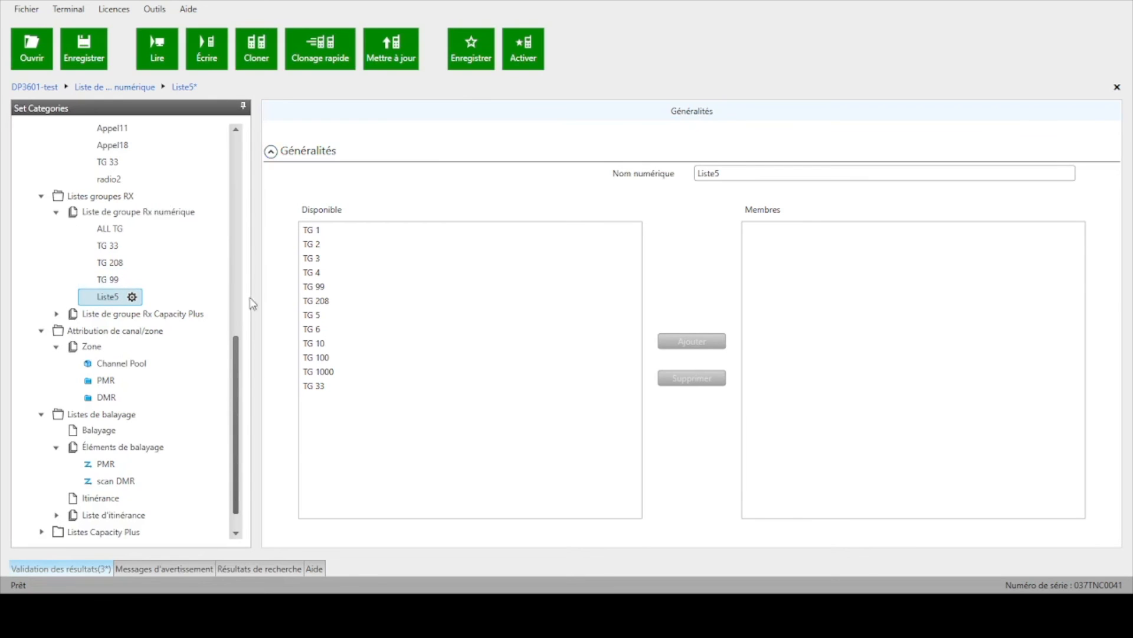
Step: Check the members of Rx group list TG 33 and assign that list to channel radio2 in the DMR zone
left_click(118, 248)
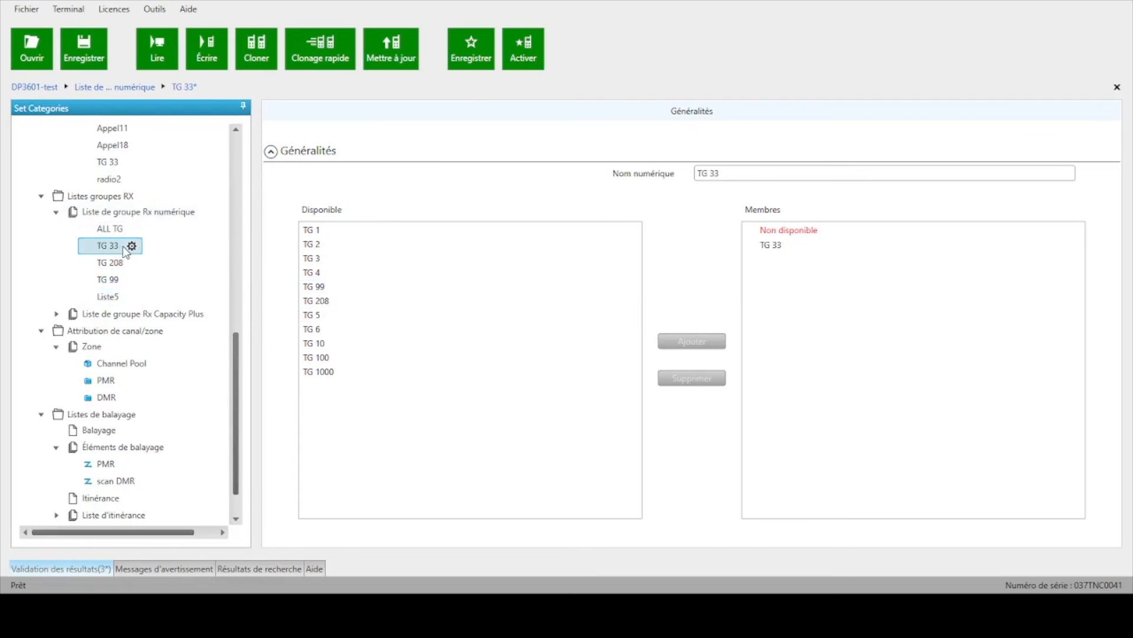
left_click(108, 399)
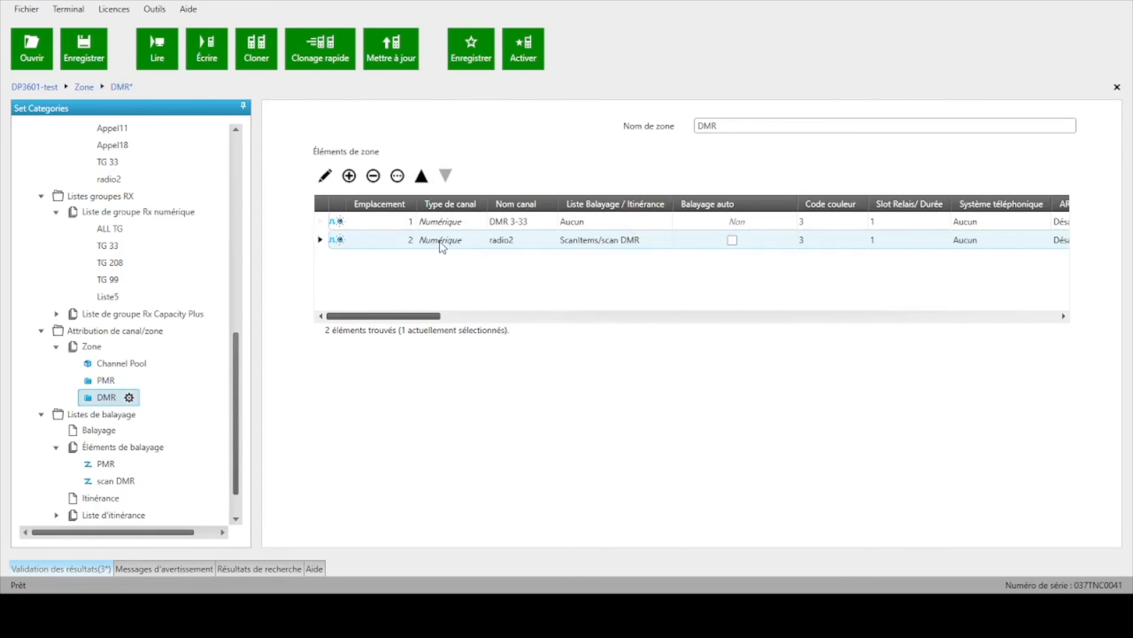
left_click(360, 244)
left_click(321, 243)
left_click(325, 175)
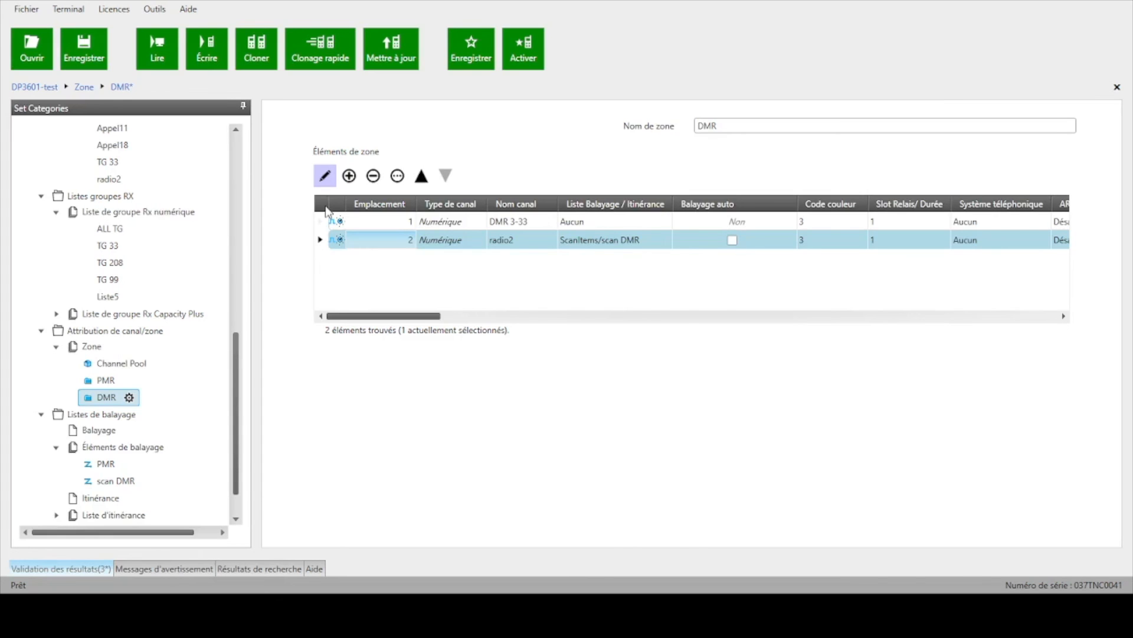
scroll(462, 293, "down", 5)
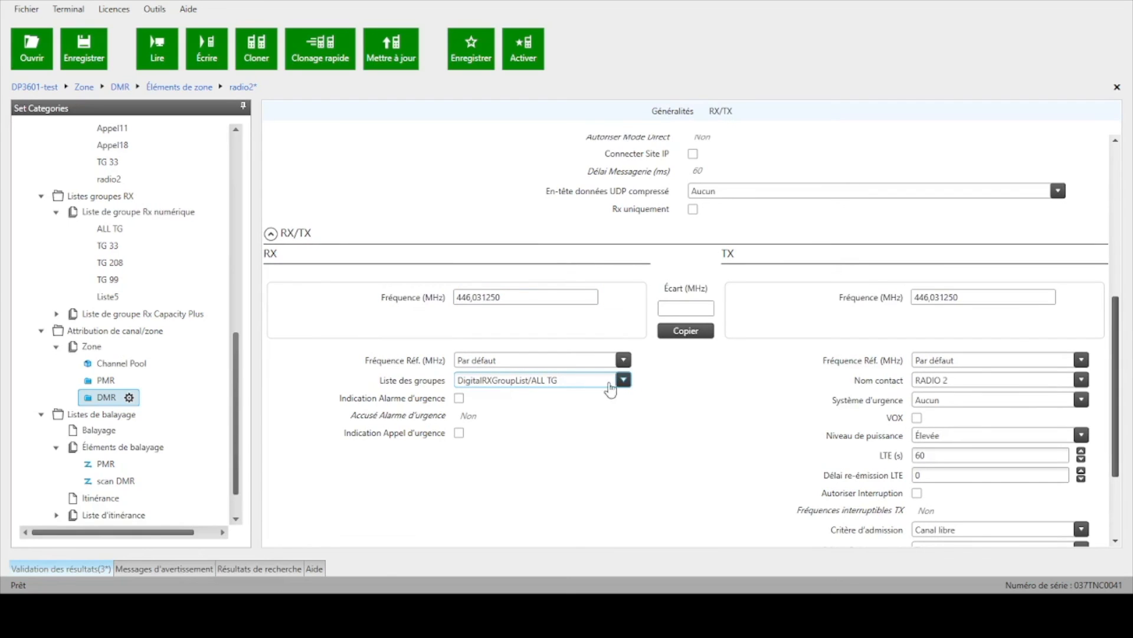
left_click(511, 432)
Step: Review channel radio2's general and RX/TX settings along with the radio's contacts and Rx group lists
scroll(432, 230, "up", 3)
scroll(443, 233, "up", 5)
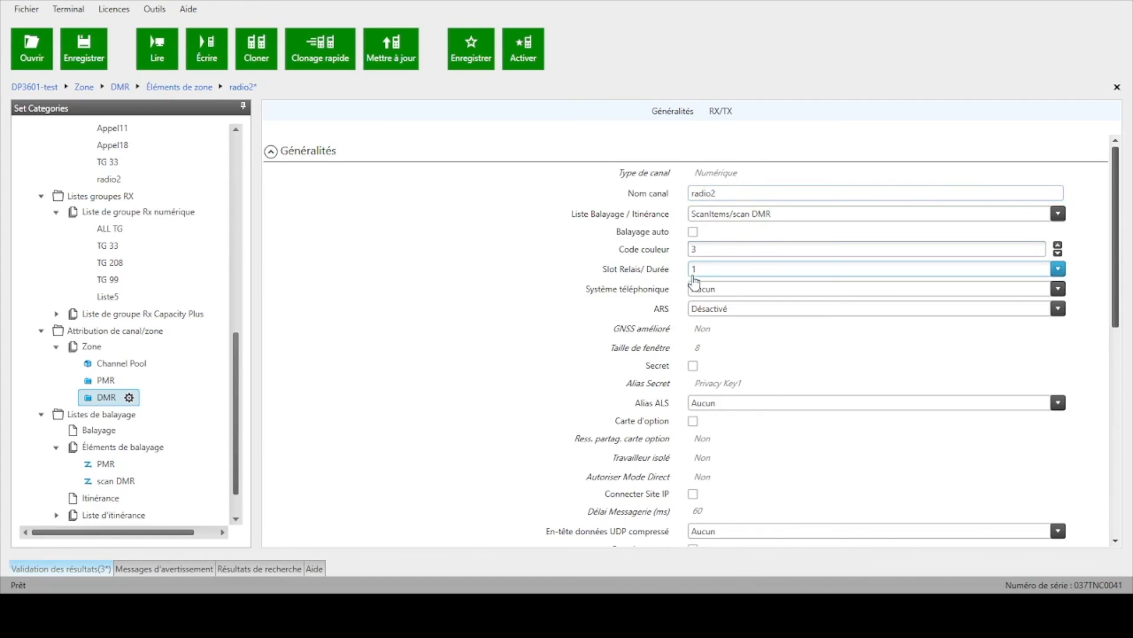
scroll(590, 307, "down", 6)
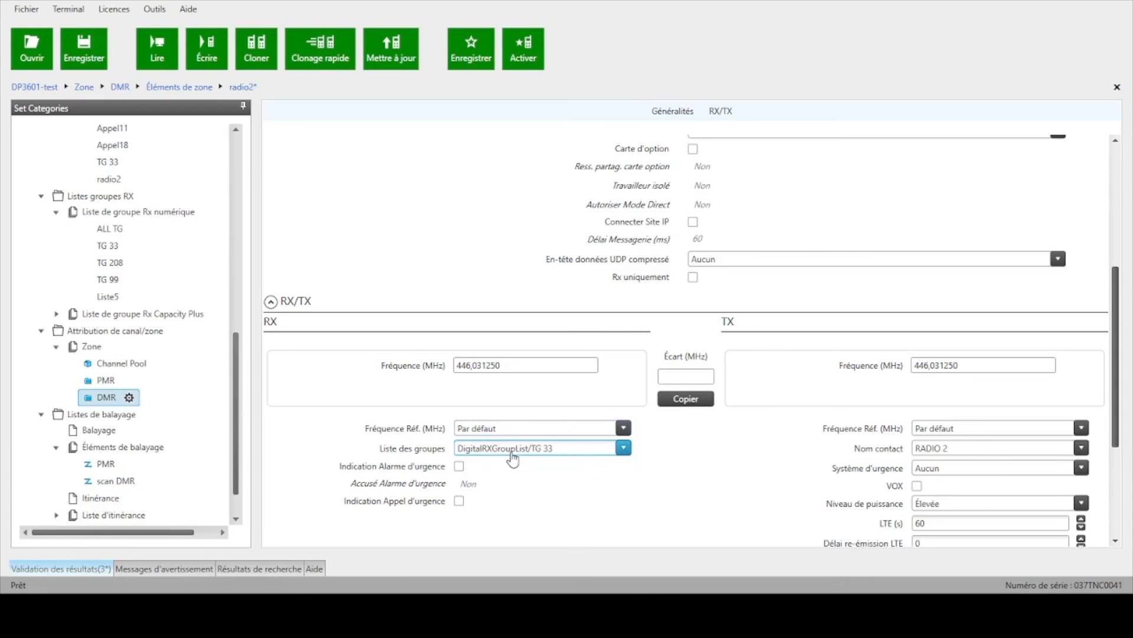
scroll(804, 400, "down", 3)
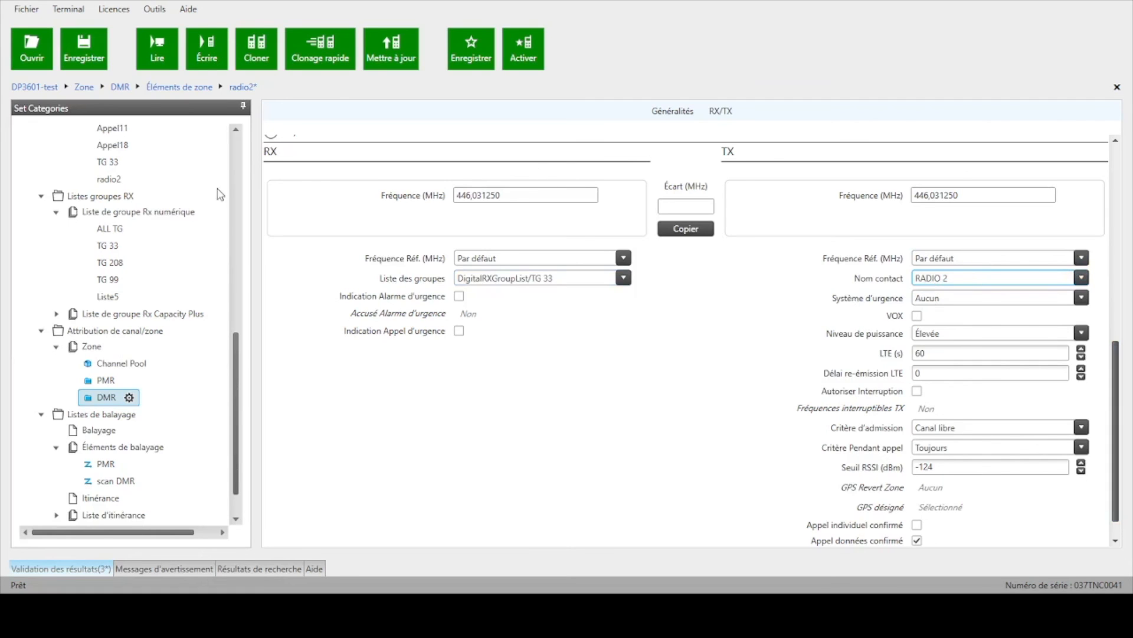
scroll(136, 266, "up", 4)
scroll(137, 266, "up", 2)
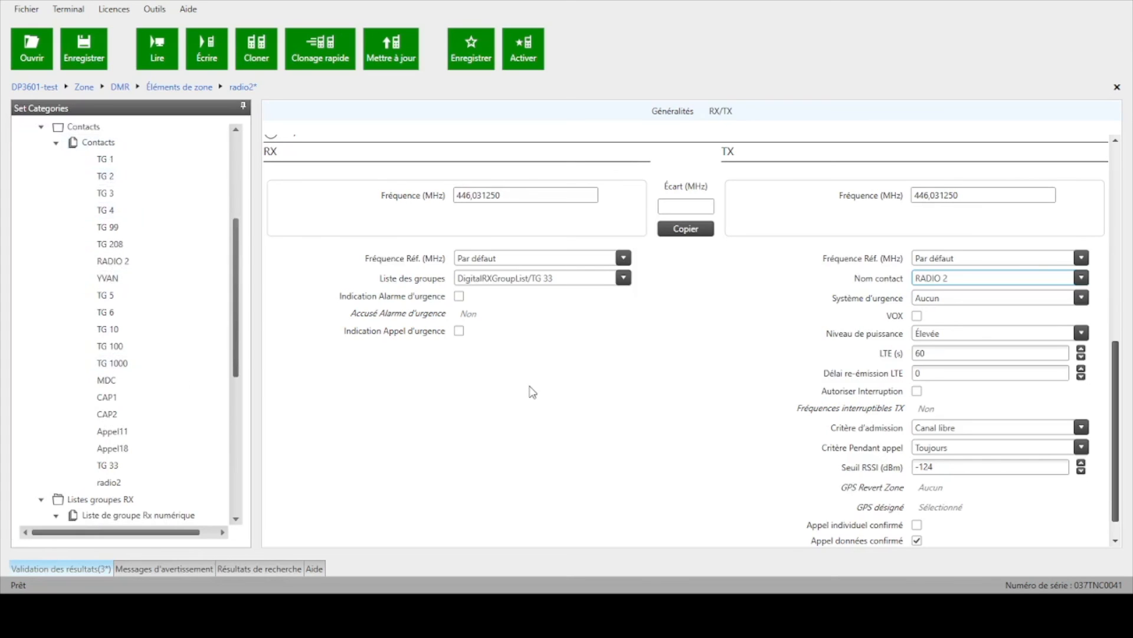
scroll(531, 391, "down", 1)
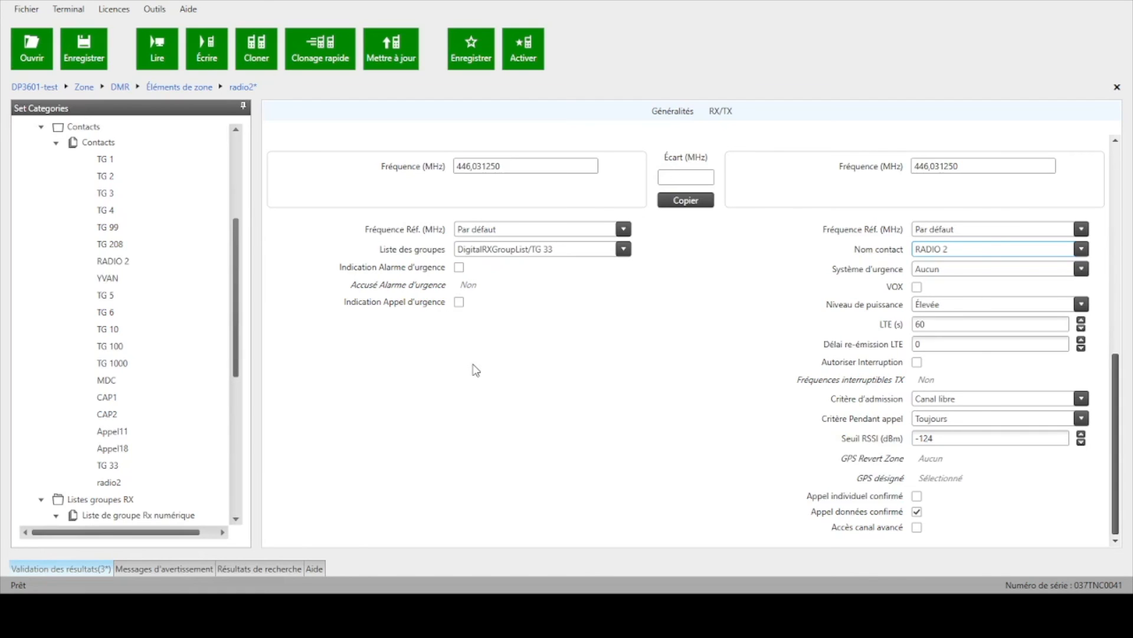
scroll(228, 351, "down", 3)
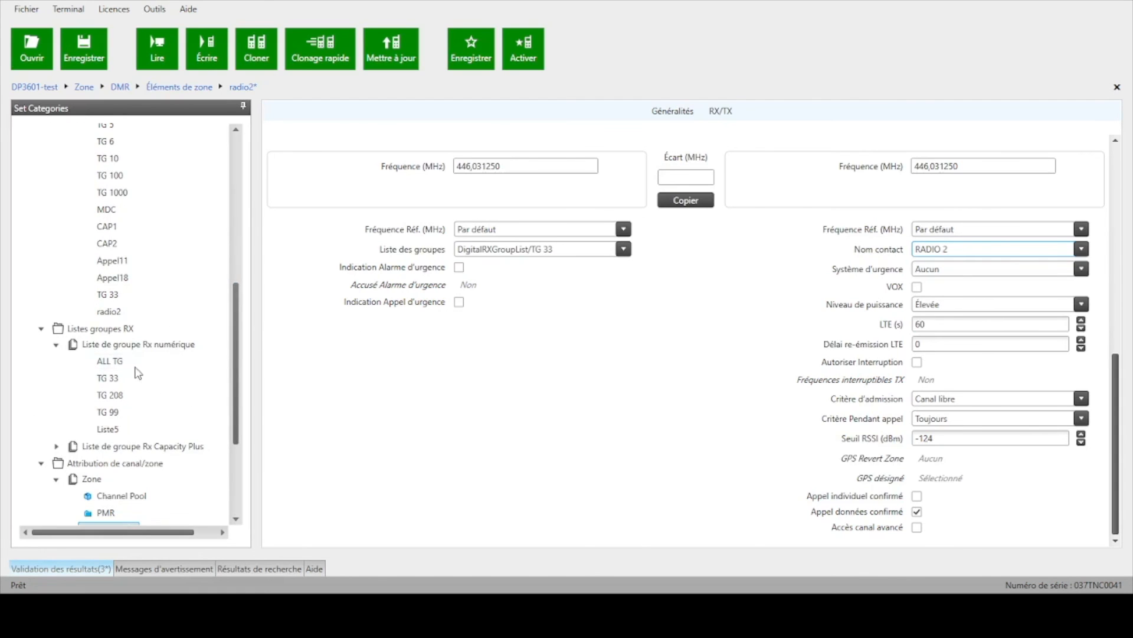
scroll(135, 375, "down", 2)
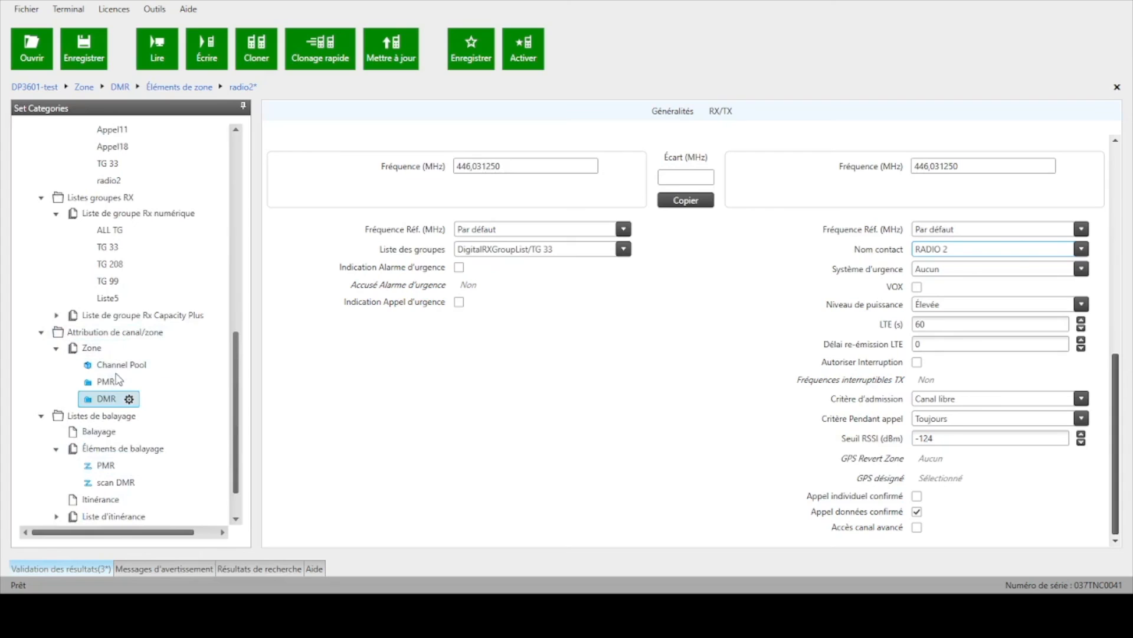
Step: Return to the DMR zone and look over its channel list
left_click(100, 399)
left_click(101, 404)
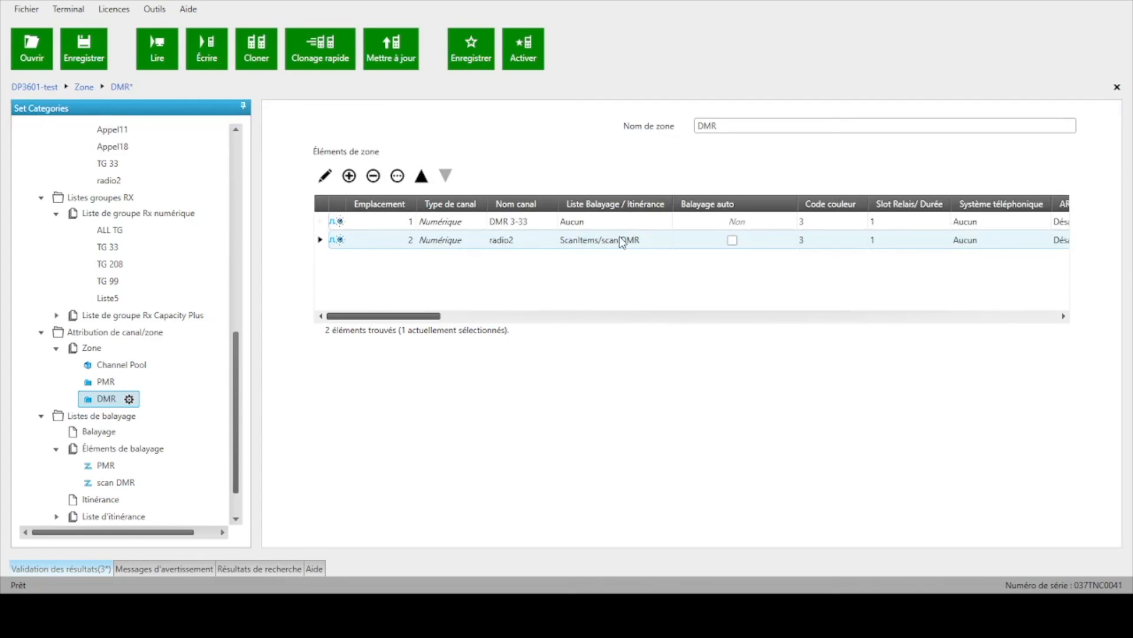
left_click(454, 220)
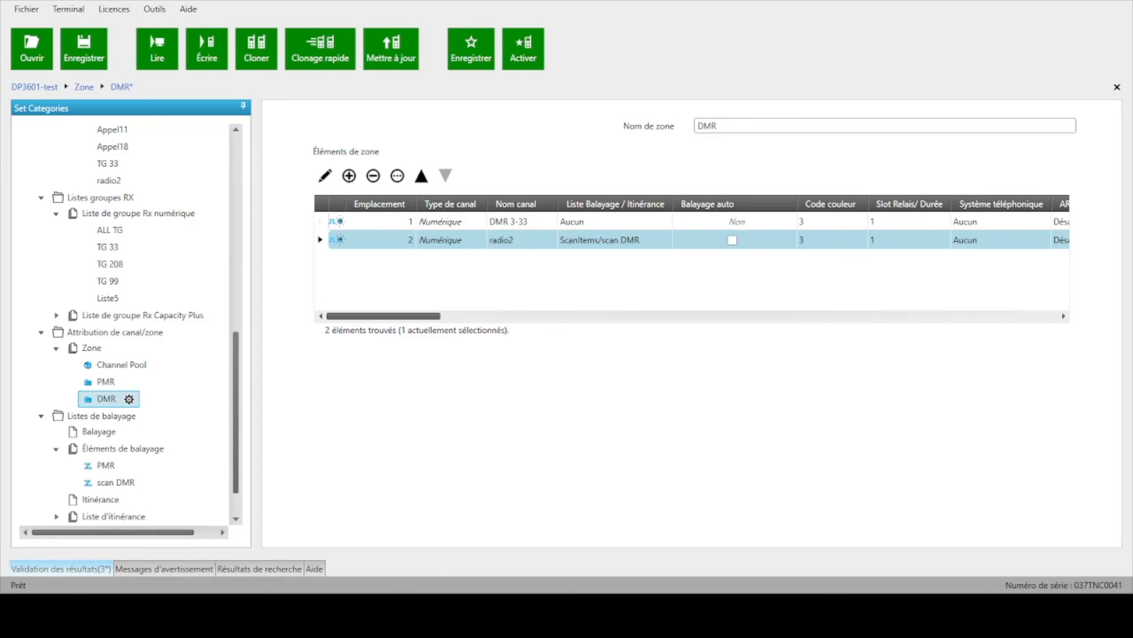
left_click(410, 614)
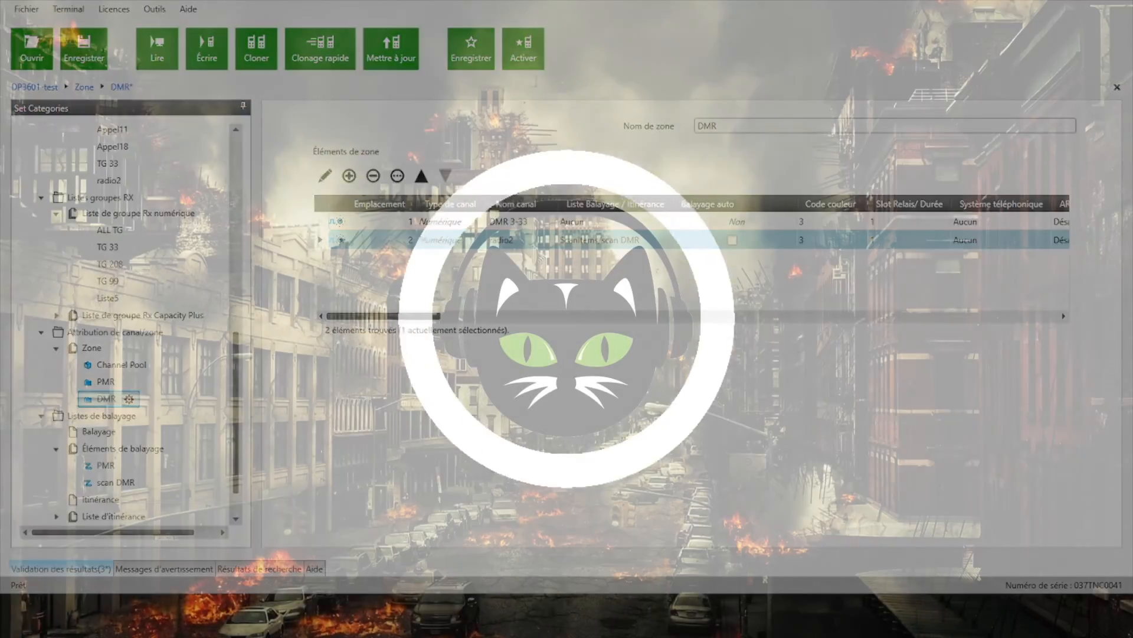